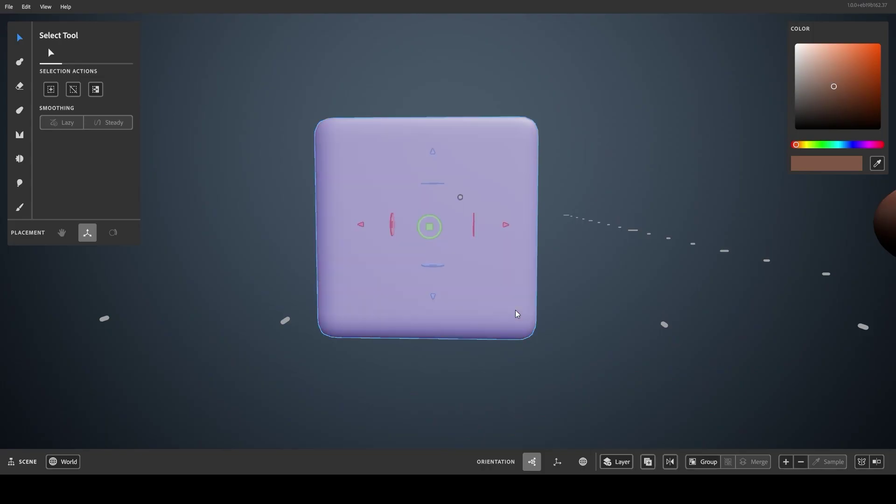
- Increase the resolution of the rounded cube and of the clay horn
{"action": "left_click", "coordinate": [786, 461]}
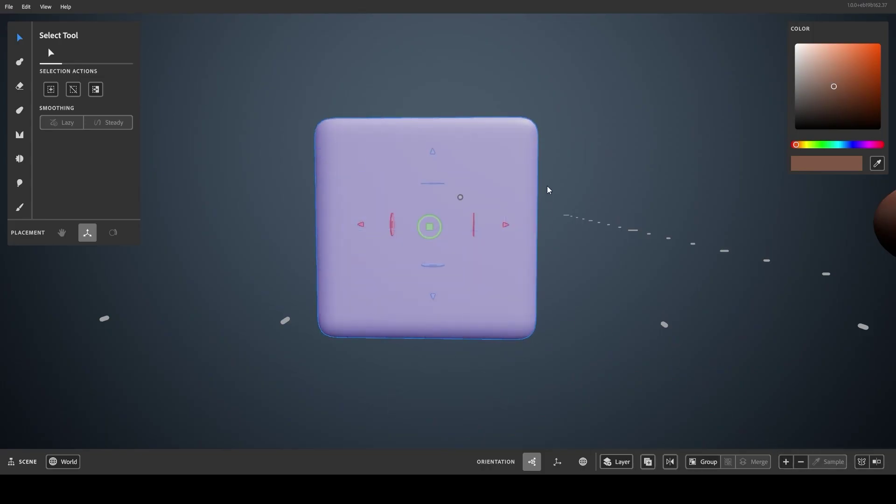
{"action": "left_click", "coordinate": [786, 461]}
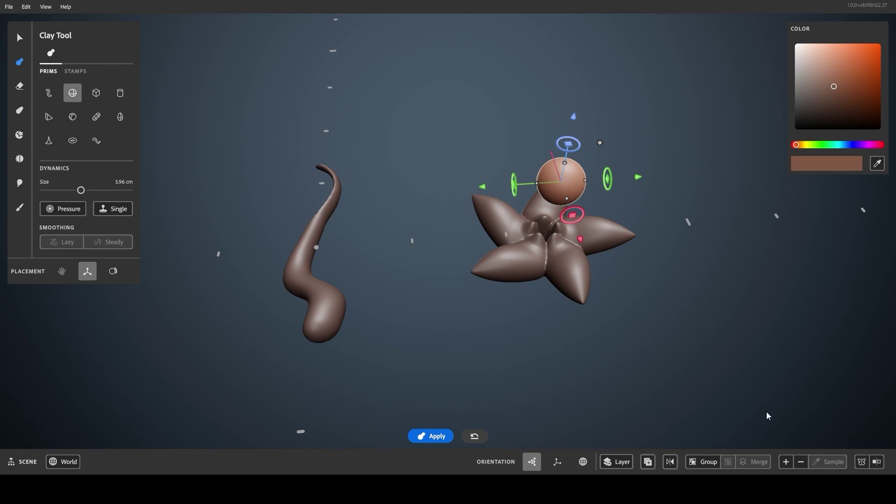
{"action": "left_click", "coordinate": [787, 462]}
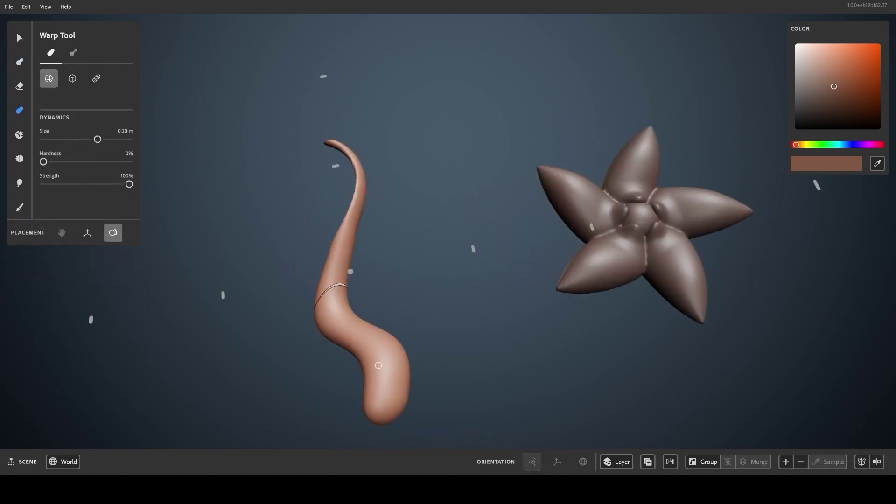
{"action": "left_click", "coordinate": [784, 462]}
{"action": "right_click", "coordinate": [315, 229]}
{"action": "left_click", "coordinate": [336, 218]}
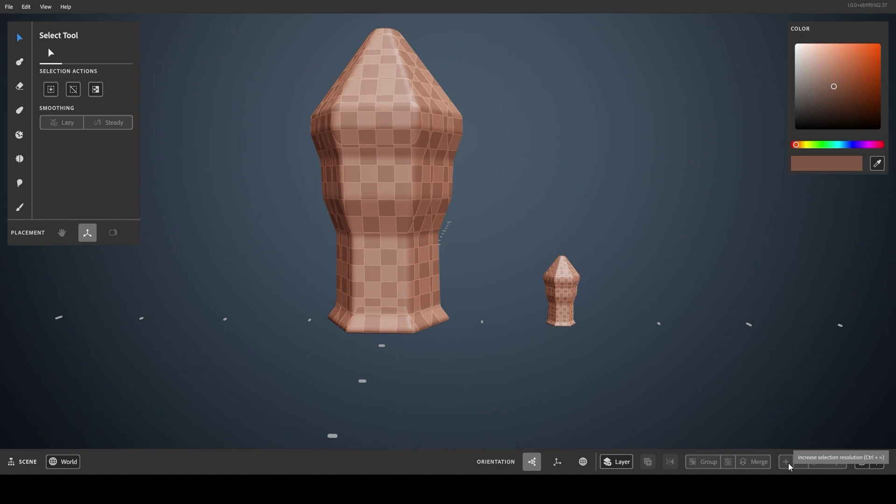
- Enter the small tower's layer to make it the active sculpt
{"action": "double_click", "coordinate": [565, 313]}
{"action": "scroll", "coordinate": [642, 337], "scroll_direction": "up", "scroll_amount": 2}
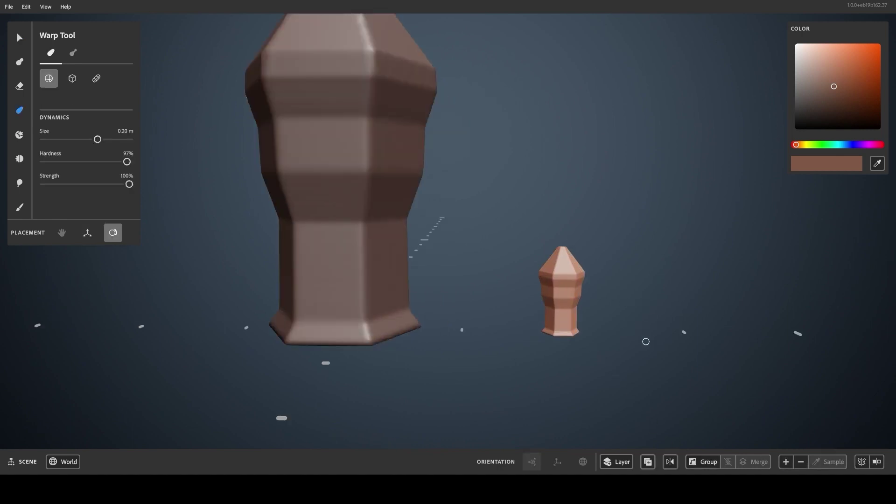
{"action": "key", "text": "space"}
{"action": "key", "text": "c"}
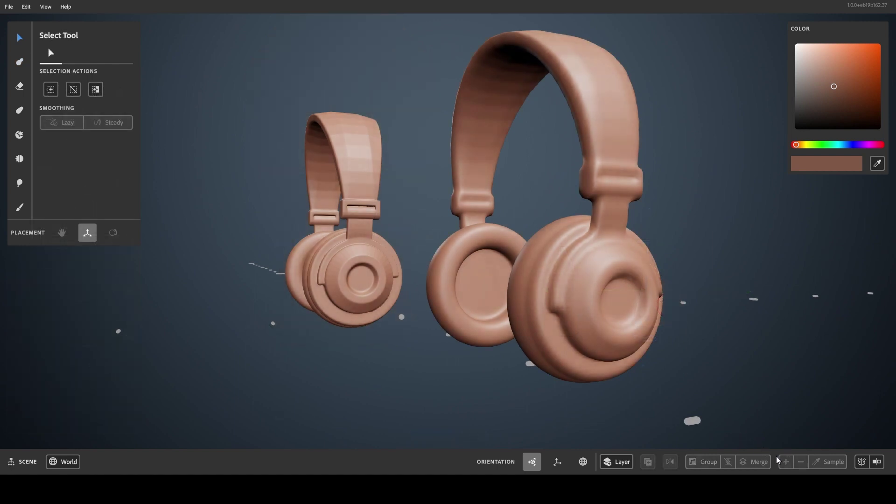
{"action": "mouse_move", "coordinate": [791, 464]}
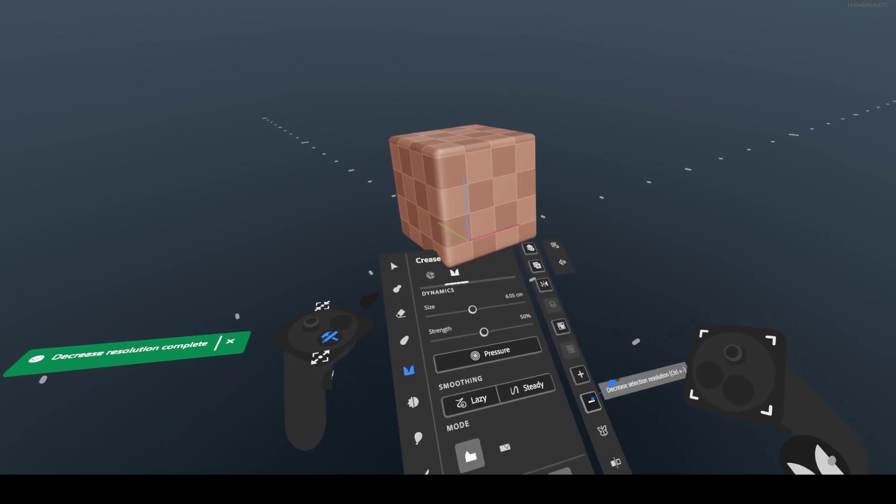
- Decrease the cube's resolution repeatedly down to a coarse checker grid
{"action": "left_click", "coordinate": [592, 400]}
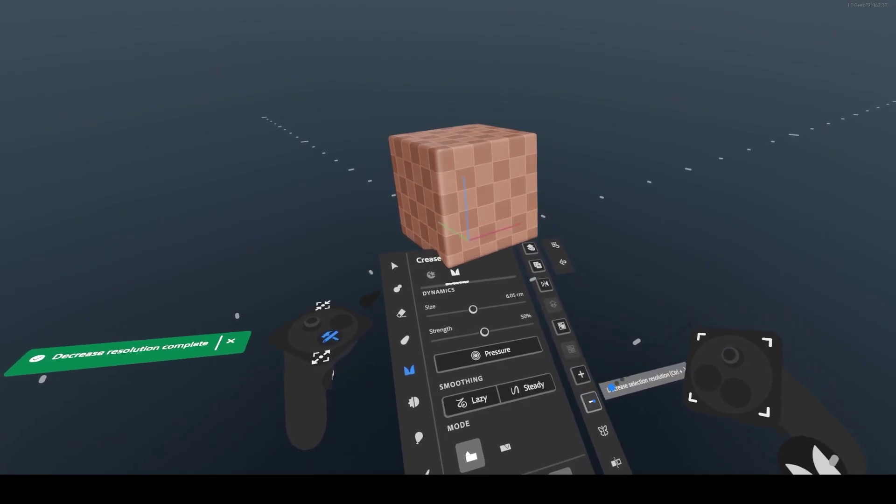
{"action": "left_click", "coordinate": [591, 400]}
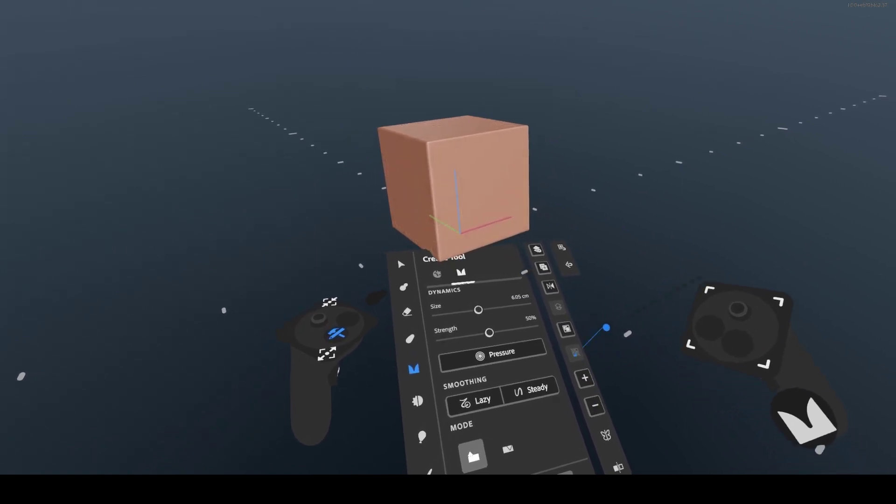
{"action": "left_click", "coordinate": [589, 399]}
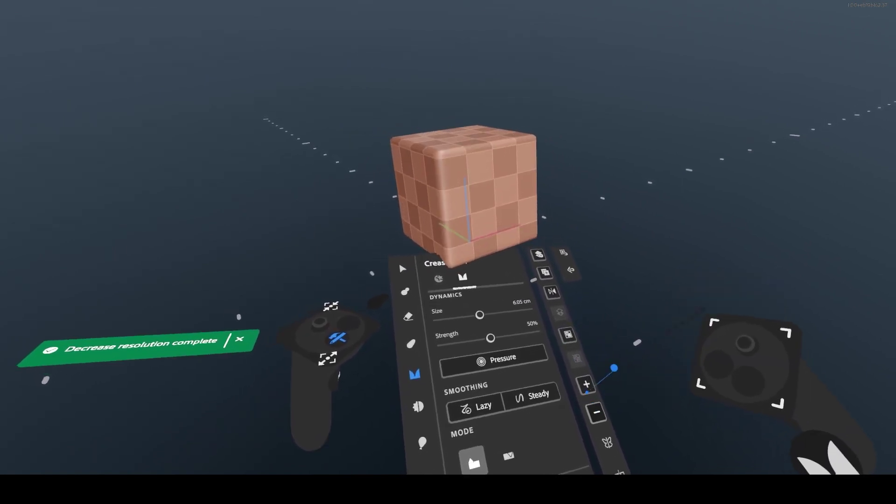
- Sculpt freehand creases across the low-resolution cube's front and top faces with the Crease tool at size 6.05 cm and 50% strength
{"action": "left_click_drag", "start_coordinate": [486, 180], "coordinate": [499, 228]}
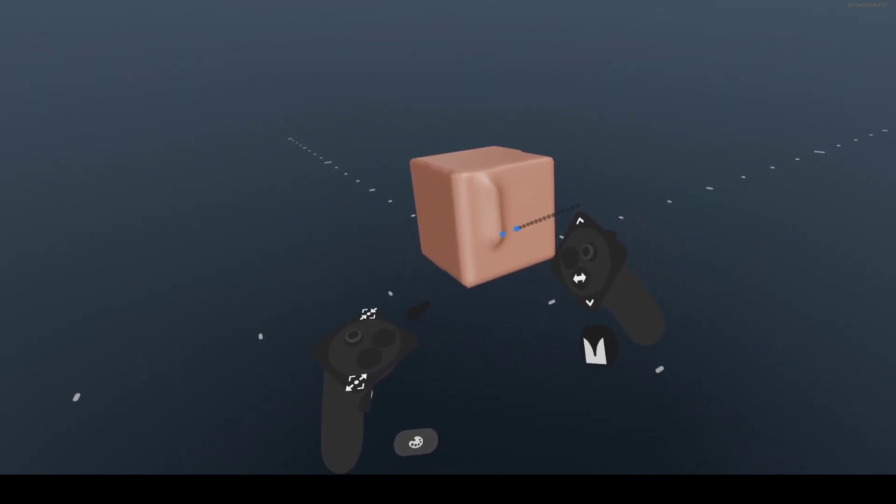
{"action": "middle_click_drag", "start_coordinate": [492, 182], "coordinate": [492, 210]}
{"action": "mouse_move", "coordinate": [492, 210]}
{"action": "left_mouse_down"}
{"action": "mouse_move", "coordinate": [515, 181]}
{"action": "mouse_move", "coordinate": [490, 228]}
{"action": "mouse_move", "coordinate": [537, 218]}
{"action": "mouse_move", "coordinate": [554, 238]}
{"action": "mouse_move", "coordinate": [523, 199]}
{"action": "left_mouse_up"}
{"action": "middle_click_drag", "start_coordinate": [522, 199], "coordinate": [520, 164]}
{"action": "mouse_move", "coordinate": [520, 164]}
{"action": "left_mouse_down"}
{"action": "mouse_move", "coordinate": [520, 204]}
{"action": "mouse_move", "coordinate": [550, 226]}
{"action": "mouse_move", "coordinate": [545, 233]}
{"action": "mouse_move", "coordinate": [506, 178]}
{"action": "left_mouse_up"}
{"action": "mouse_move", "coordinate": [506, 178]}
{"action": "middle_mouse_down"}
{"action": "mouse_move", "coordinate": [660, 160]}
{"action": "mouse_move", "coordinate": [726, 211]}
{"action": "middle_mouse_up"}
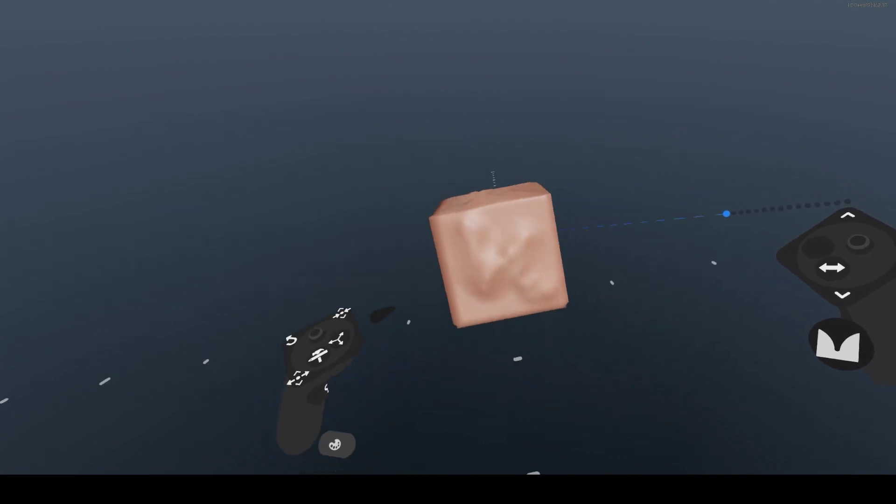
- Sculpt creases on the front face of the higher-resolution cube and soften them with the Smooth tool
{"action": "left_click", "coordinate": [547, 393]}
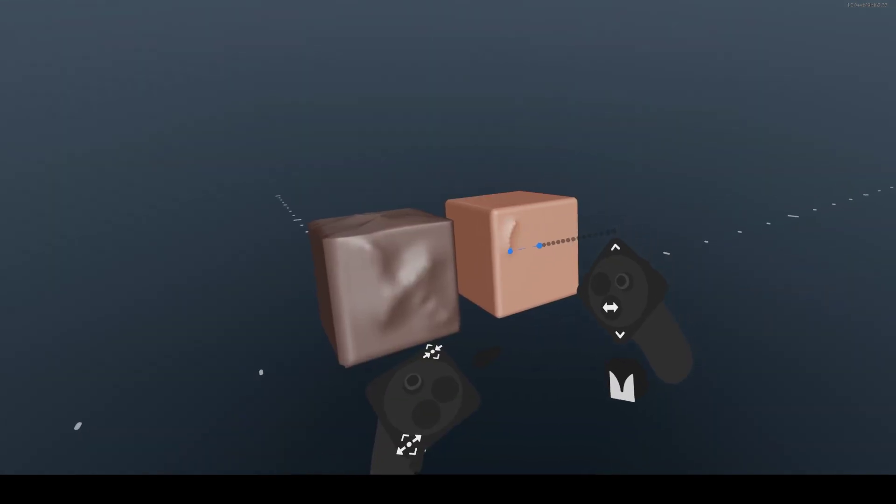
{"action": "mouse_move", "coordinate": [521, 261]}
{"action": "left_mouse_down"}
{"action": "mouse_move", "coordinate": [533, 247]}
{"action": "mouse_move", "coordinate": [526, 254]}
{"action": "mouse_move", "coordinate": [512, 243]}
{"action": "left_mouse_up"}
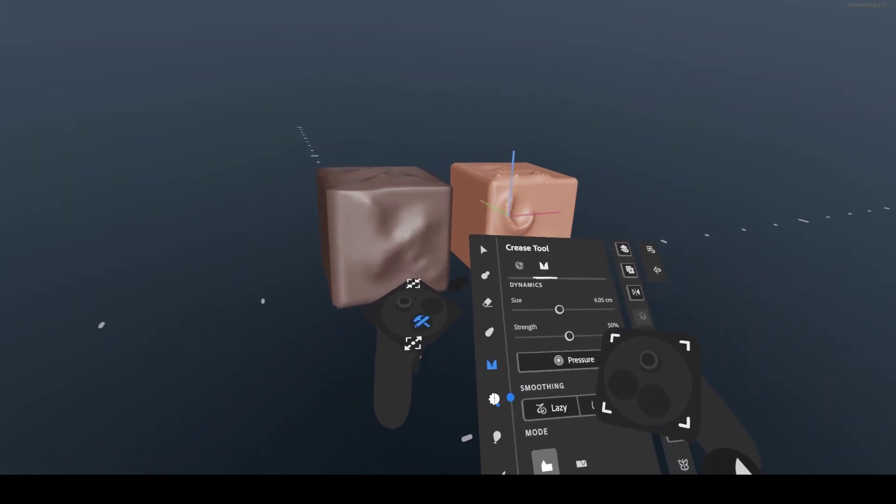
{"action": "left_click", "coordinate": [495, 409]}
{"action": "mouse_move", "coordinate": [504, 268]}
{"action": "left_mouse_down"}
{"action": "mouse_move", "coordinate": [510, 237]}
{"action": "mouse_move", "coordinate": [495, 229]}
{"action": "left_mouse_up"}
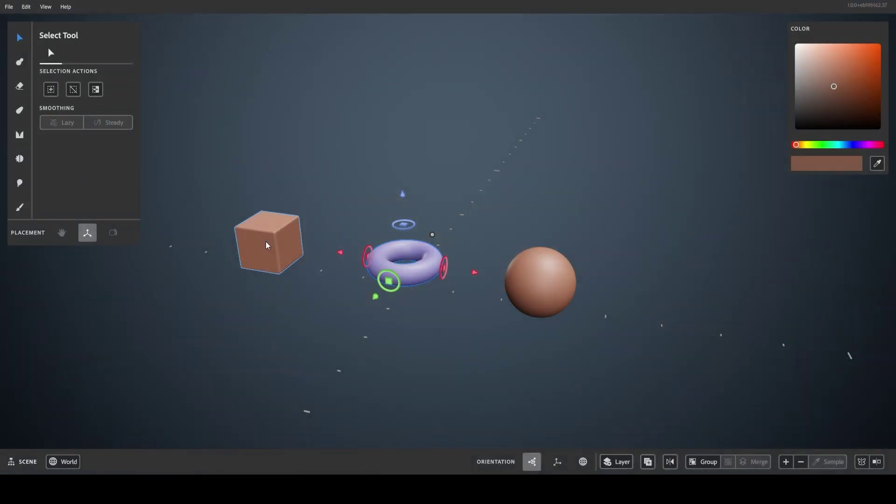
- Select the rounded cube beside the torus and increase its resolution several times
{"action": "left_click", "coordinate": [266, 242]}
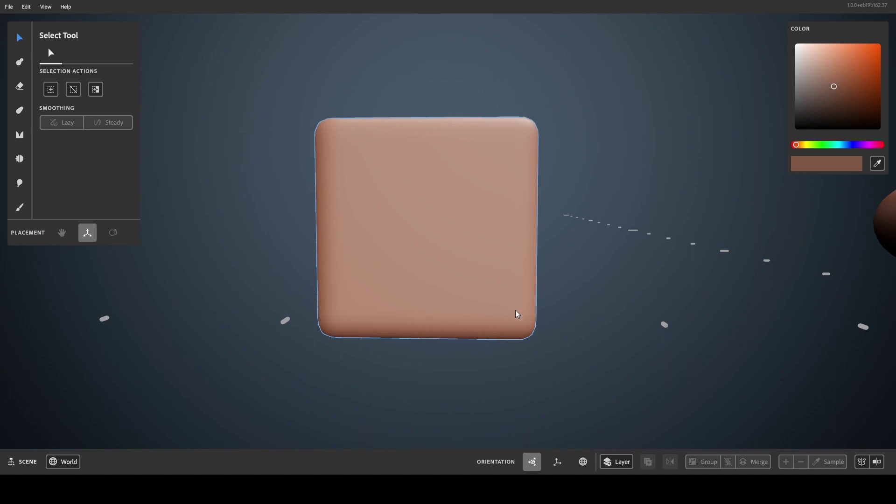
{"action": "left_click", "coordinate": [516, 310]}
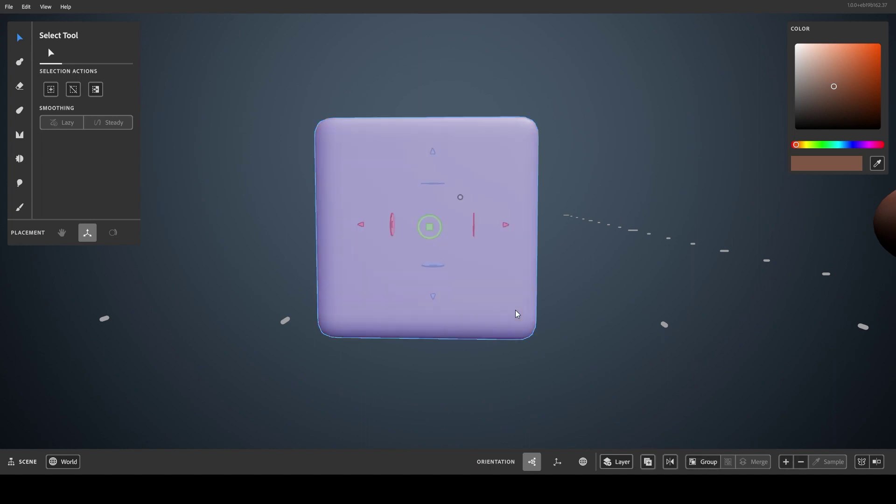
{"action": "left_click", "coordinate": [784, 462]}
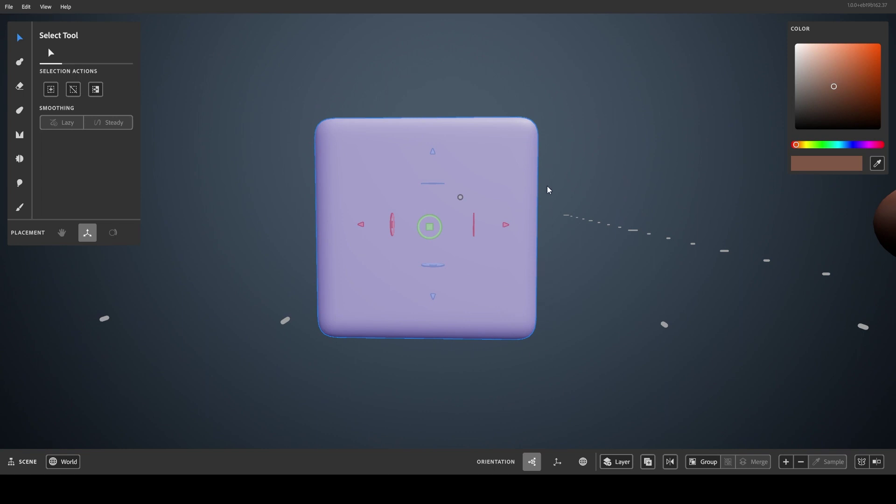
{"action": "left_click", "coordinate": [786, 462]}
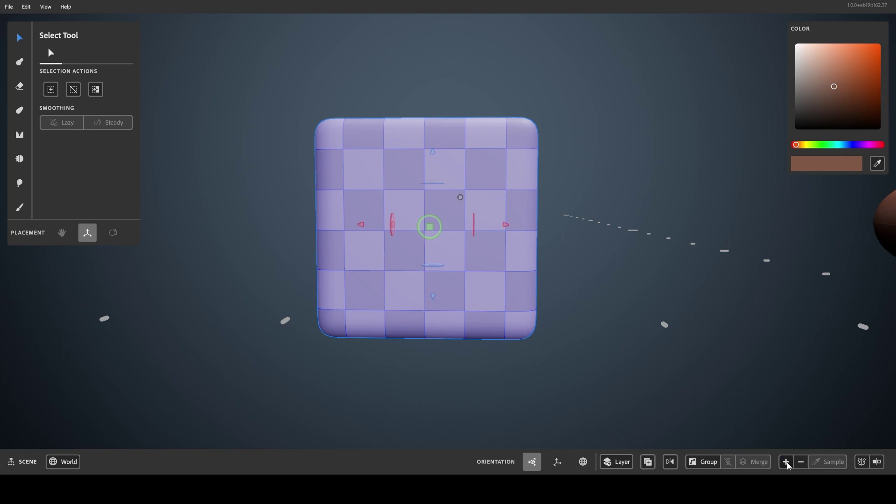
{"action": "left_click", "coordinate": [786, 462]}
{"action": "left_click", "coordinate": [786, 462]}
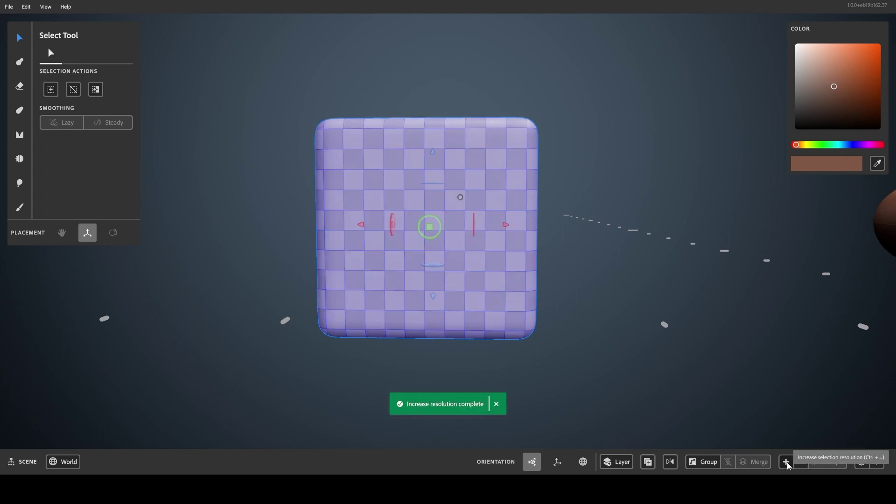
{"action": "left_click", "coordinate": [786, 462]}
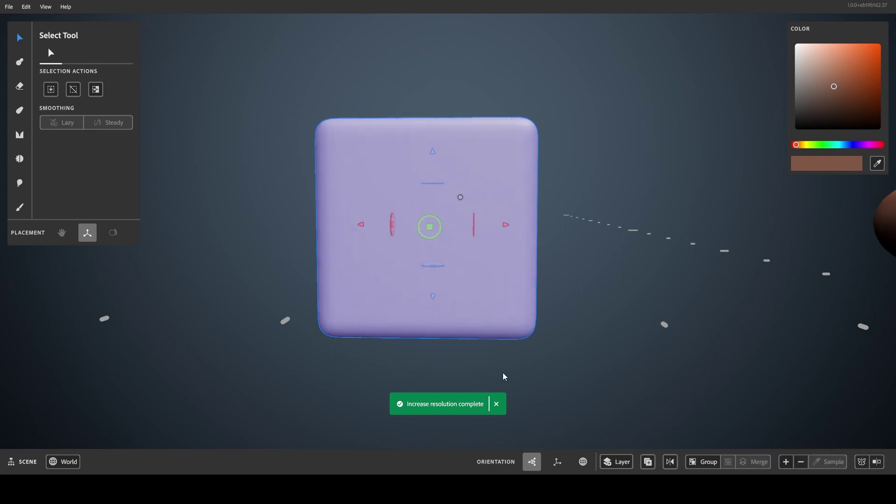
- Add a winding clay tube across the cube's top face with the Clay tool at size 1.28 cm
{"action": "left_click_drag", "start_coordinate": [341, 355], "coordinate": [391, 385], "text": "alt"}
{"action": "middle_click_drag", "start_coordinate": [391, 386], "coordinate": [458, 352]}
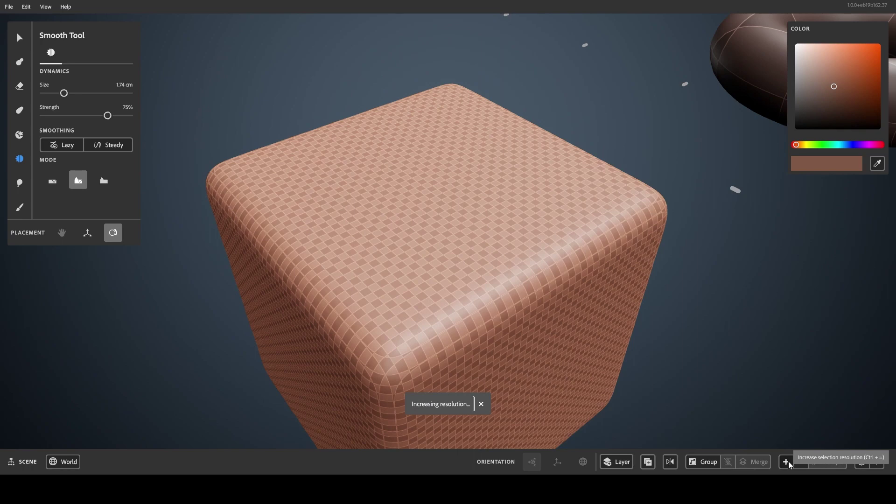
{"action": "key", "text": "c"}
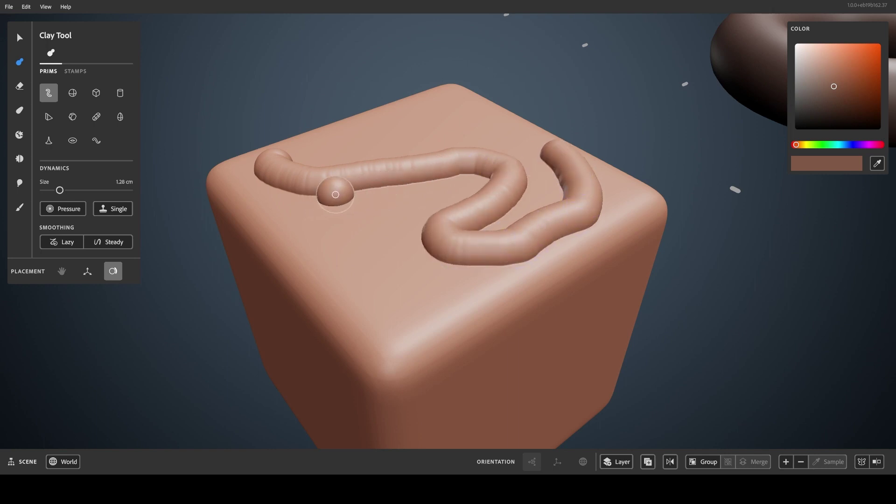
- Decrease the resolution of the selected cube with the clay tubes on its top face
{"action": "key", "text": "s"}
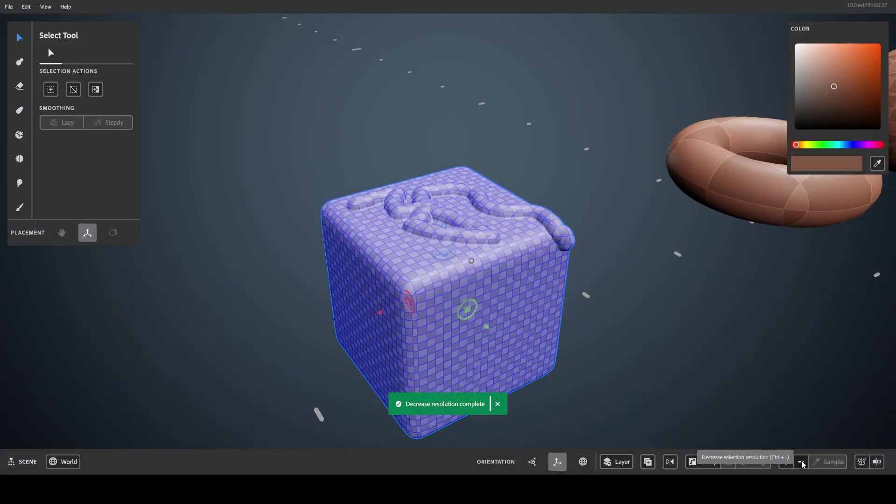
{"action": "left_click", "coordinate": [802, 461]}
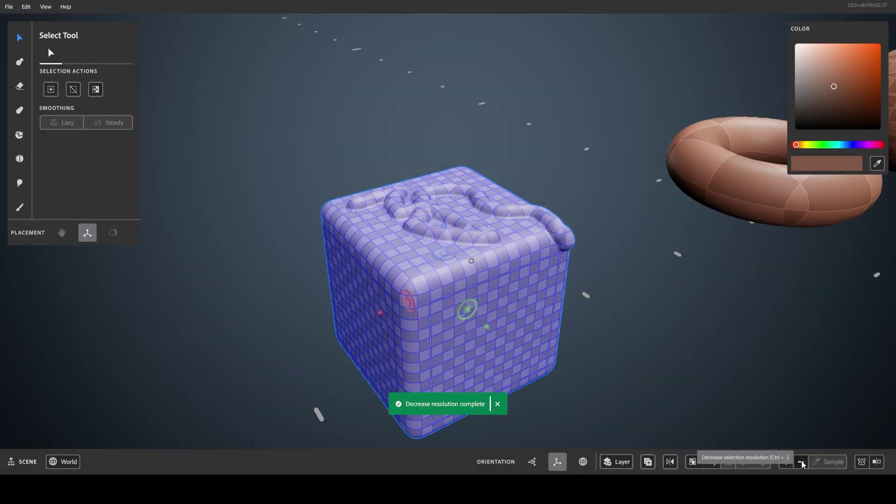
{"action": "scroll", "coordinate": [646, 308], "scroll_direction": "up", "scroll_amount": 3}
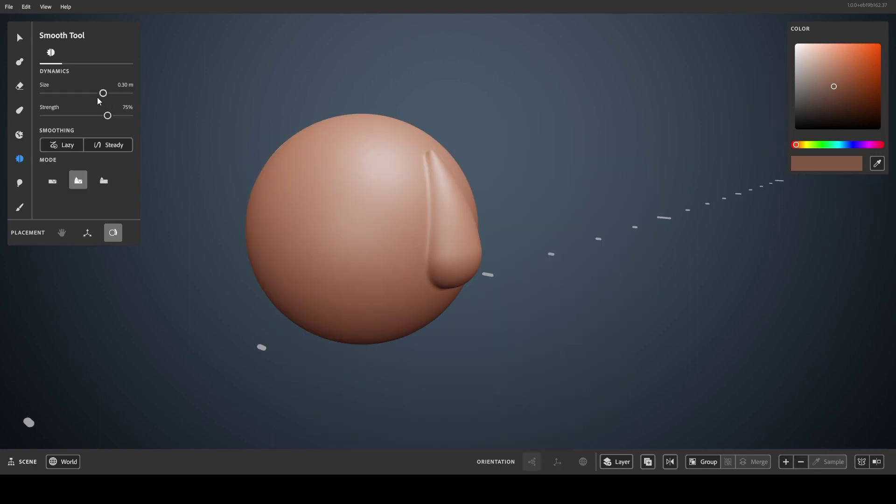
- Blend the nose's edges into the sphere using the Smooth tool at size 2.99 cm and 75% strength
{"action": "left_click_drag", "start_coordinate": [104, 92], "coordinate": [73, 93]}
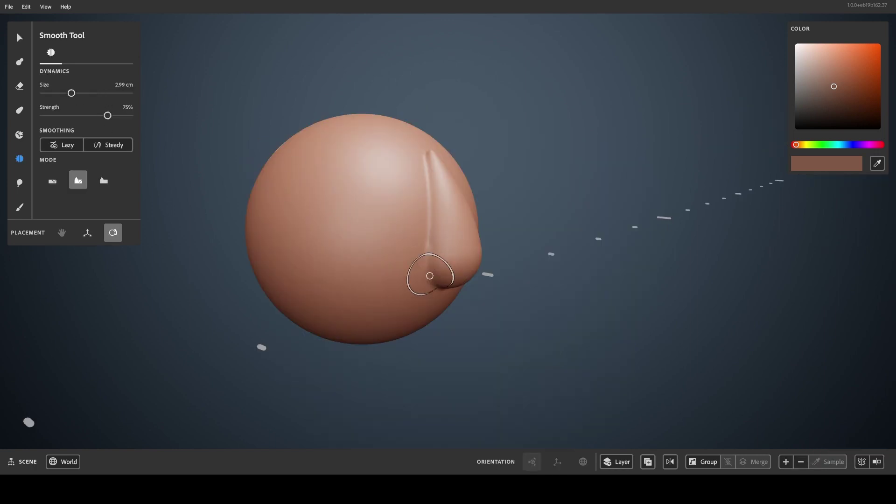
{"action": "scroll", "coordinate": [408, 283], "scroll_direction": "up", "scroll_amount": 3}
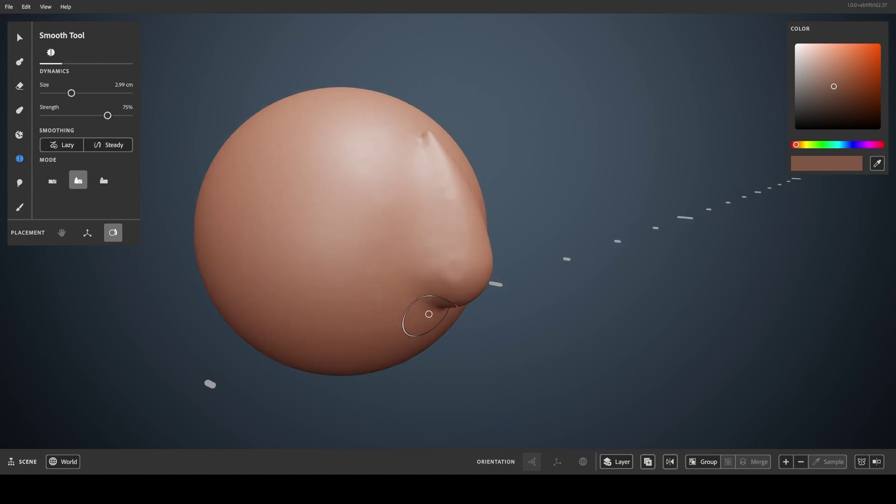
{"action": "scroll", "coordinate": [452, 360], "scroll_direction": "down", "scroll_amount": 3}
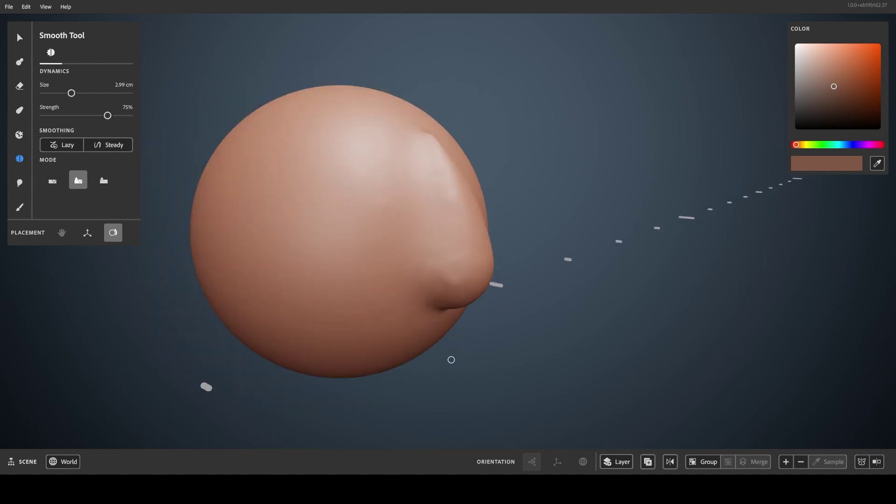
{"action": "left_click_drag", "start_coordinate": [493, 349], "coordinate": [292, 334], "text": "alt"}
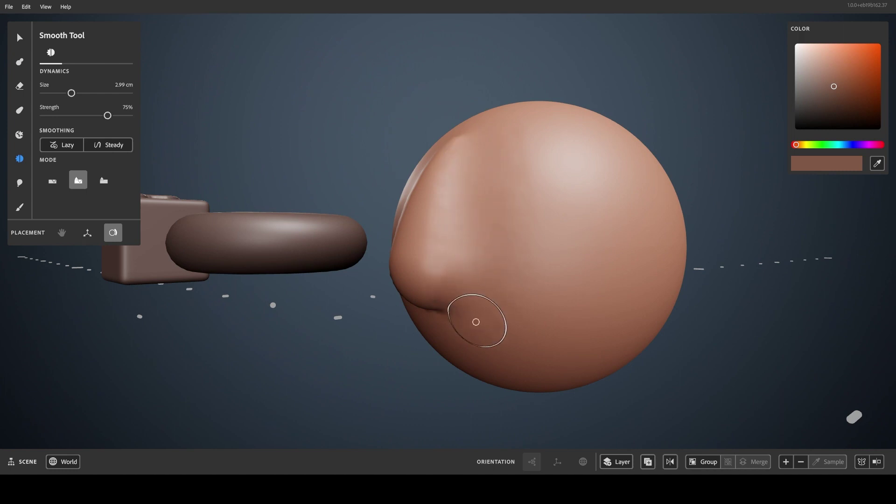
{"action": "mouse_move", "coordinate": [476, 322]}
{"action": "middle_mouse_down"}
{"action": "mouse_move", "coordinate": [570, 354]}
{"action": "mouse_move", "coordinate": [688, 338]}
{"action": "mouse_move", "coordinate": [626, 344]}
{"action": "mouse_move", "coordinate": [618, 374]}
{"action": "mouse_move", "coordinate": [686, 376]}
{"action": "mouse_move", "coordinate": [687, 347]}
{"action": "middle_mouse_up"}
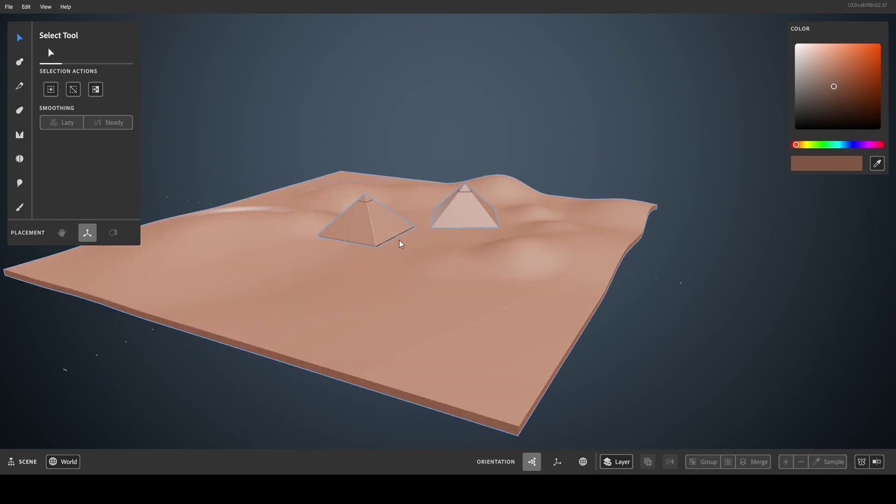
- Examine the resolution grid on the near pyramid compared with the surrounding terrain
{"action": "scroll", "coordinate": [396, 198], "scroll_direction": "up", "scroll_amount": 10}
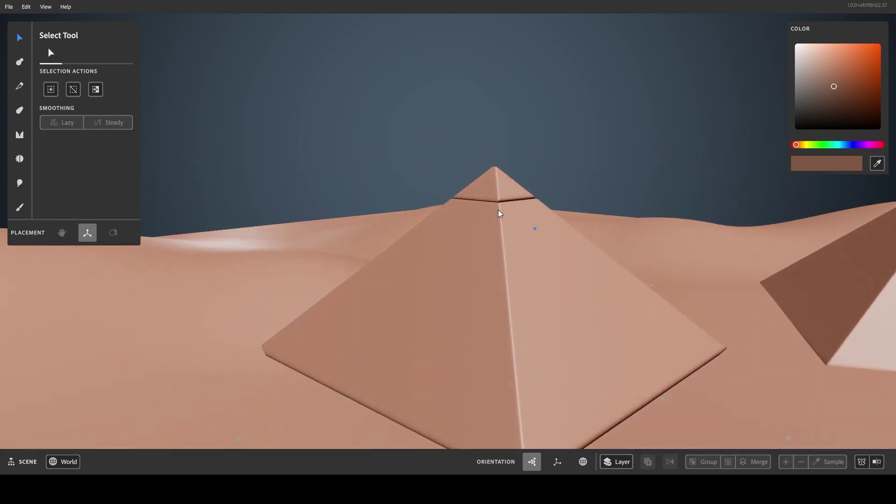
{"action": "left_click_drag", "start_coordinate": [497, 209], "coordinate": [480, 208], "text": "alt"}
{"action": "middle_click_drag", "start_coordinate": [580, 259], "coordinate": [478, 213], "text": "alt"}
{"action": "scroll", "coordinate": [471, 206], "scroll_direction": "up", "scroll_amount": 4}
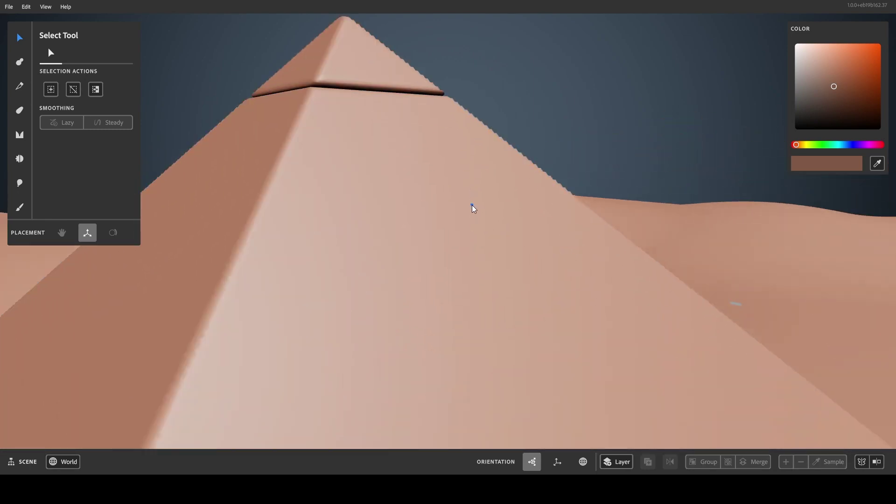
{"action": "left_click", "coordinate": [610, 310]}
{"action": "left_click", "coordinate": [802, 461]}
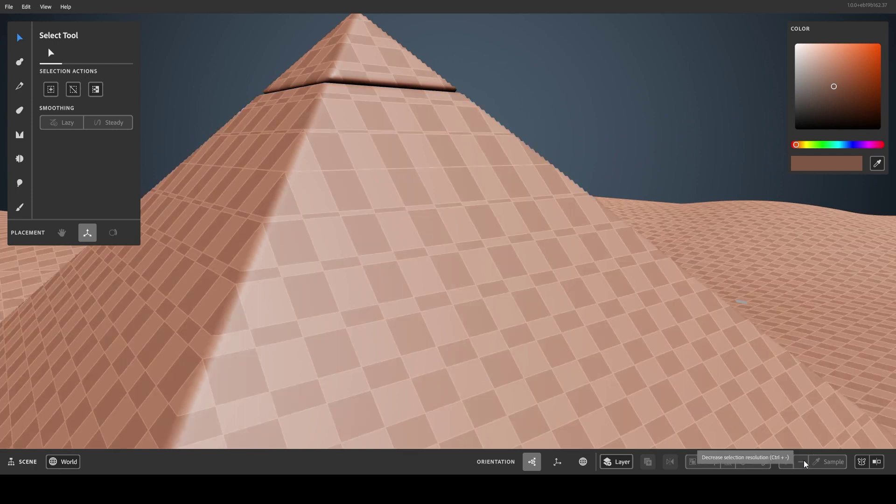
- Carve strokes across the pyramid's bright face with the Crease tool at size 2.13 cm and 100% strength
{"action": "left_click", "coordinate": [19, 134]}
{"action": "mouse_move", "coordinate": [317, 340]}
{"action": "left_mouse_down"}
{"action": "mouse_move", "coordinate": [453, 327]}
{"action": "mouse_move", "coordinate": [432, 301]}
{"action": "mouse_move", "coordinate": [334, 303]}
{"action": "mouse_move", "coordinate": [523, 282]}
{"action": "mouse_move", "coordinate": [450, 302]}
{"action": "left_mouse_up"}
{"action": "left_click_drag", "start_coordinate": [592, 284], "coordinate": [672, 293]}
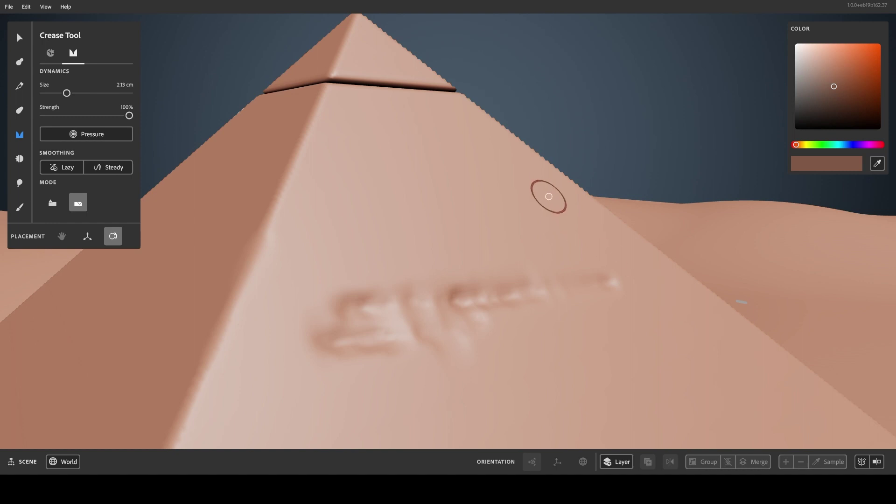
- Carve a curved crease near the outer edge of the pyramid's bright face with the Crease tool at size 2.13 cm and 100% strength
{"action": "left_click_drag", "start_coordinate": [568, 185], "coordinate": [574, 270]}
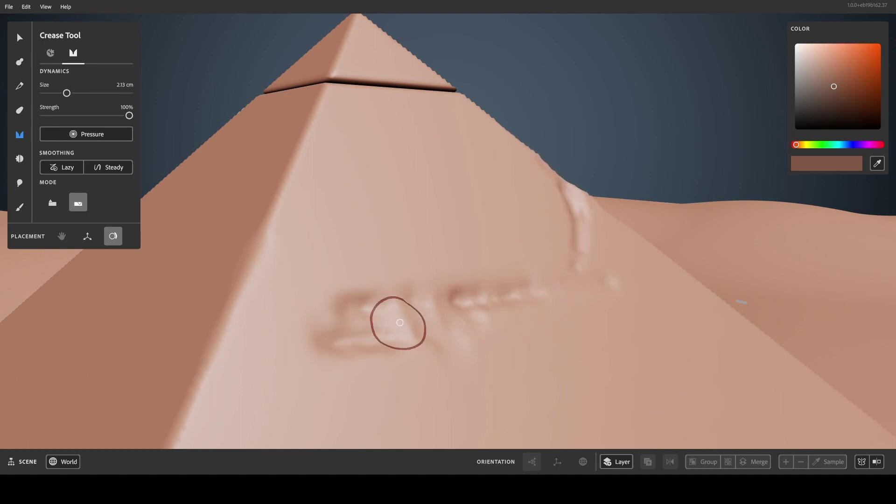
{"action": "scroll", "coordinate": [475, 324], "scroll_direction": "down", "scroll_amount": 10}
{"action": "scroll", "coordinate": [502, 261], "scroll_direction": "down", "scroll_amount": 10}
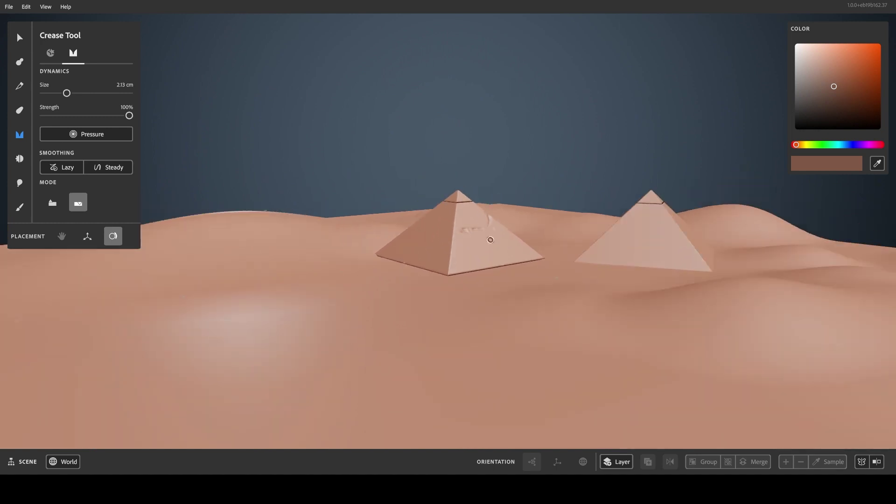
{"action": "scroll", "coordinate": [503, 262], "scroll_direction": "up", "scroll_amount": 5}
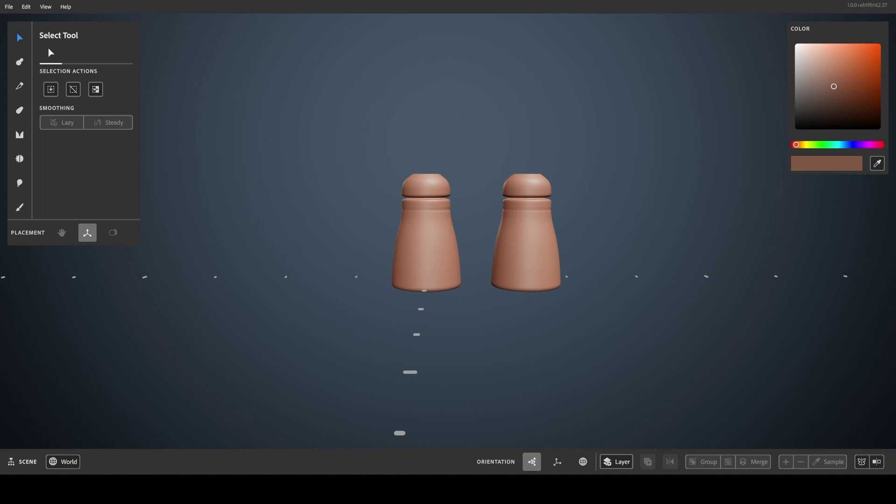
- Shrink the left one of the two bottles to a small fraction of its size and lower it to ground level
{"action": "left_click_drag", "start_coordinate": [455, 405], "coordinate": [461, 404], "text": "alt"}
{"action": "mouse_move", "coordinate": [787, 463]}
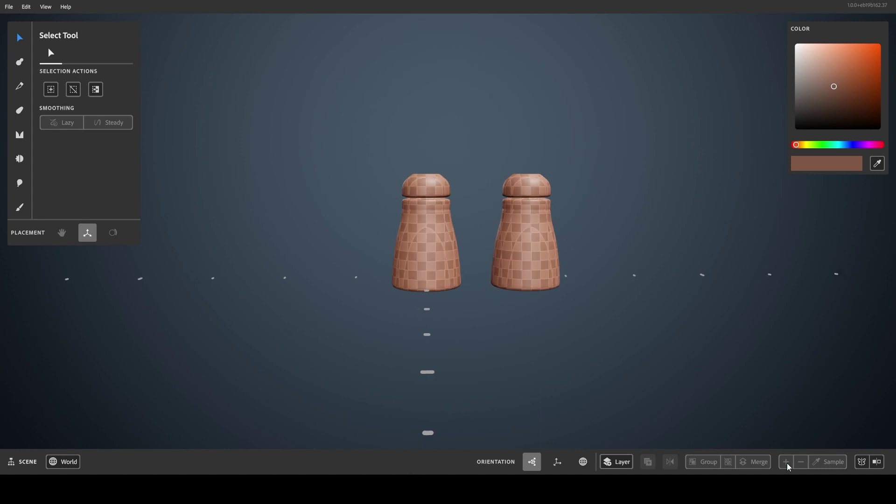
{"action": "left_click", "coordinate": [459, 281]}
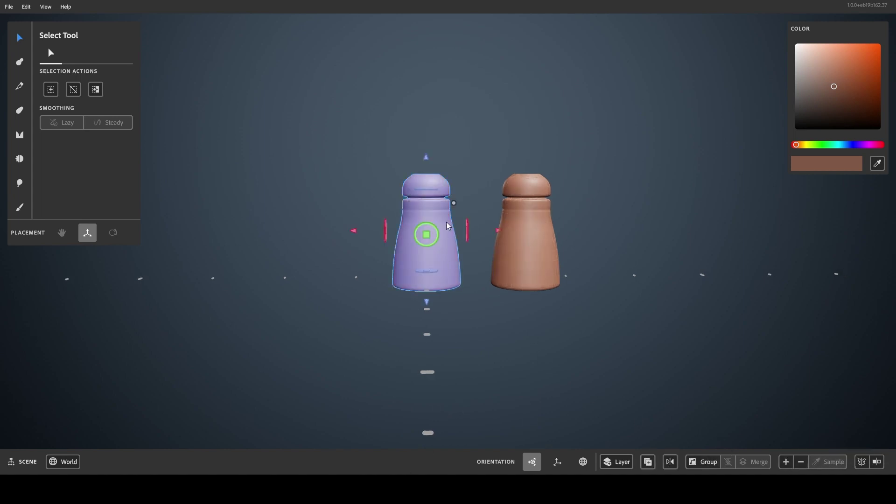
{"action": "left_click_drag", "start_coordinate": [454, 203], "coordinate": [435, 228]}
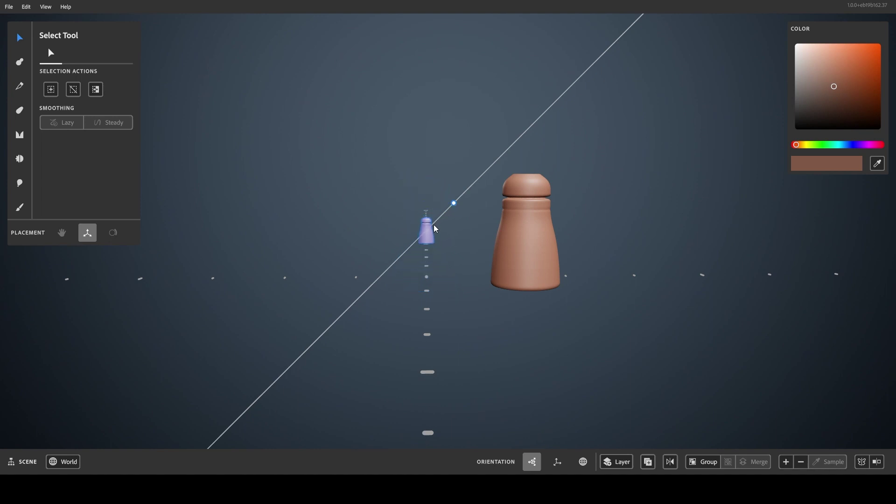
{"action": "left_click_drag", "start_coordinate": [426, 159], "coordinate": [423, 194]}
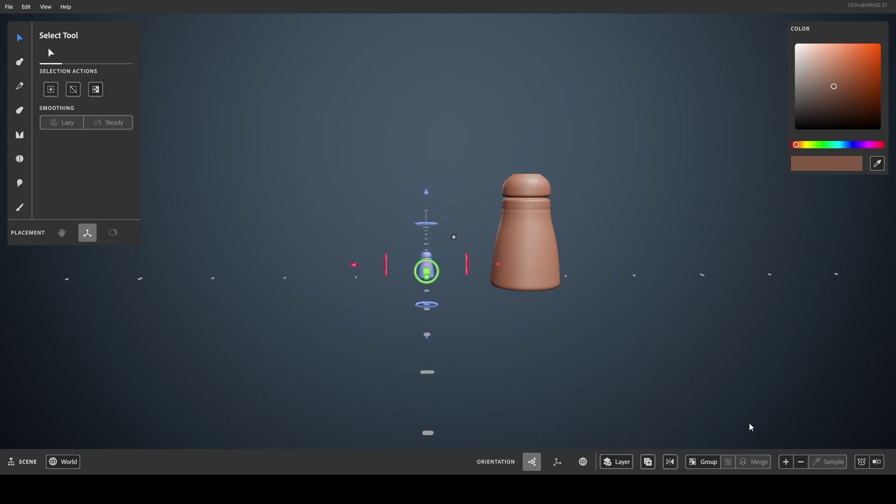
- Increase the small bottle's resolution and bend its top sideways with the Warp tool at size 5.32 cm, 0% hardness and 100% strength
{"action": "left_click", "coordinate": [776, 392]}
{"action": "left_click", "coordinate": [783, 462]}
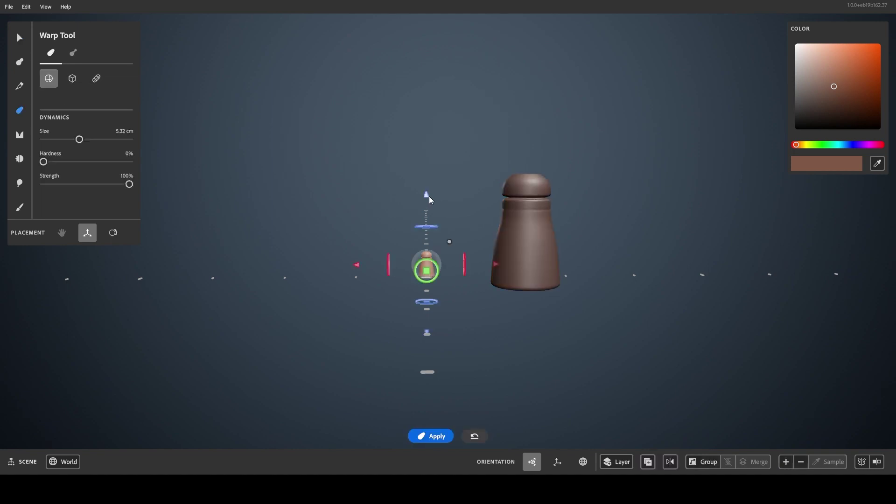
{"action": "left_click_drag", "start_coordinate": [429, 196], "coordinate": [428, 183]}
{"action": "left_click_drag", "start_coordinate": [495, 252], "coordinate": [512, 255]}
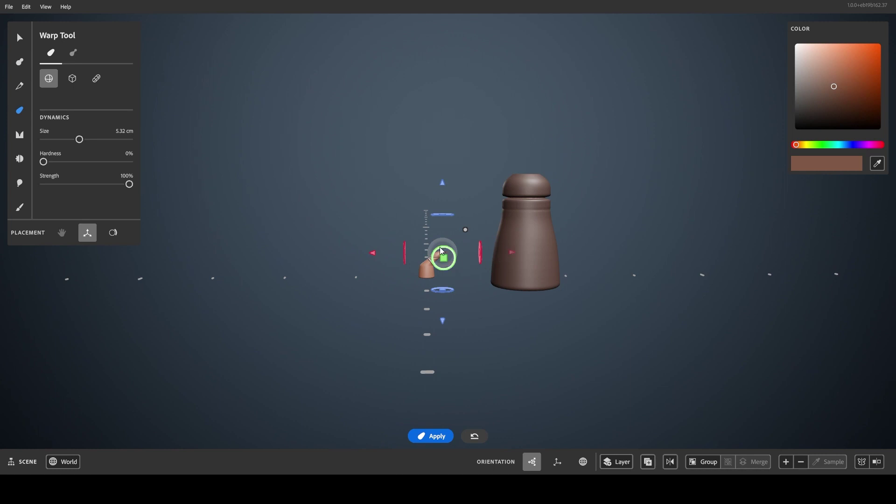
- Try to bend the large bottle's top sideways with the Warp tool at size 0.17 m, 0% hardness and 100% strength
{"action": "key", "text": "v"}
{"action": "left_click", "coordinate": [527, 279]}
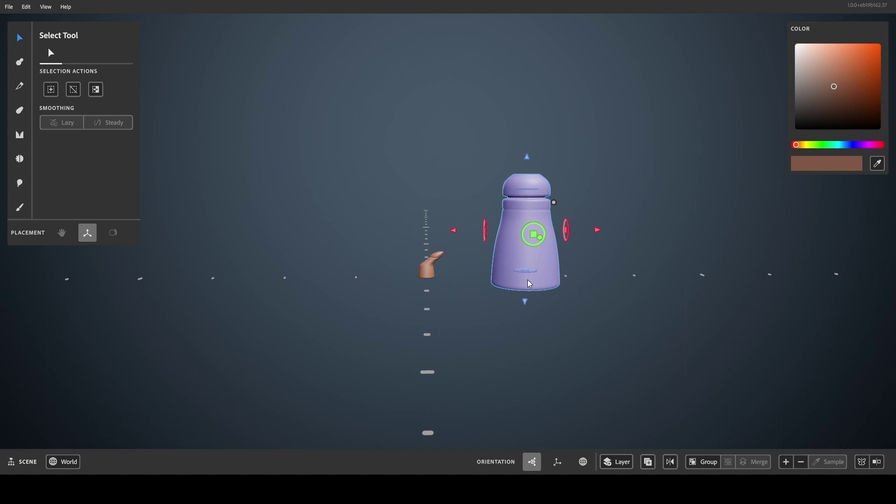
{"action": "key", "text": "w"}
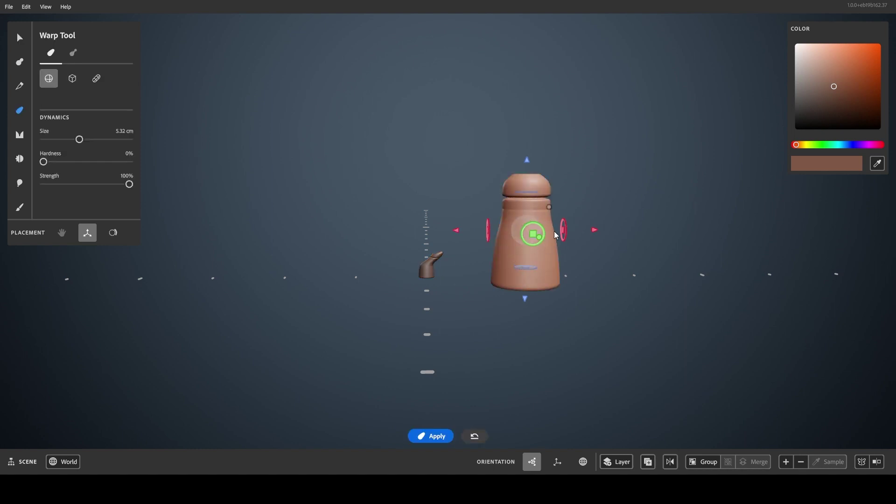
{"action": "left_click_drag", "start_coordinate": [548, 207], "coordinate": [637, 177]}
{"action": "mouse_move", "coordinate": [528, 126]}
{"action": "left_mouse_down"}
{"action": "mouse_move", "coordinate": [541, 91]}
{"action": "mouse_move", "coordinate": [526, 90]}
{"action": "mouse_move", "coordinate": [555, 89]}
{"action": "left_mouse_up"}
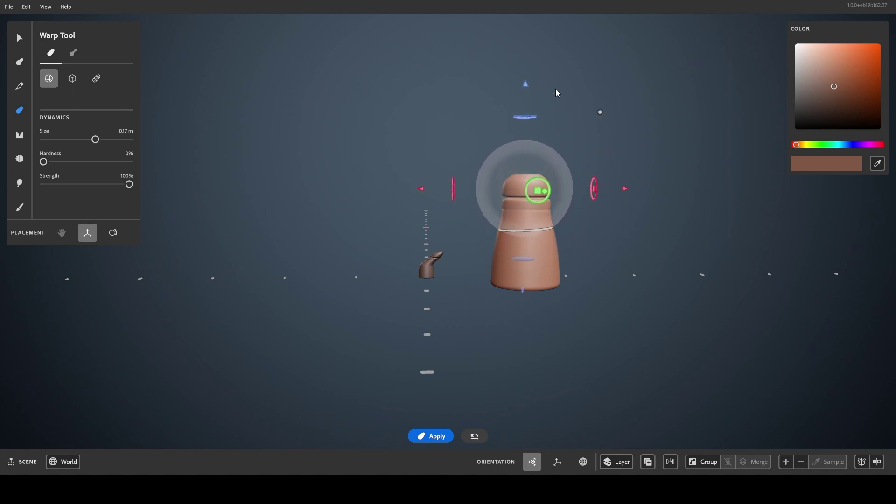
{"action": "left_click_drag", "start_coordinate": [631, 187], "coordinate": [703, 196]}
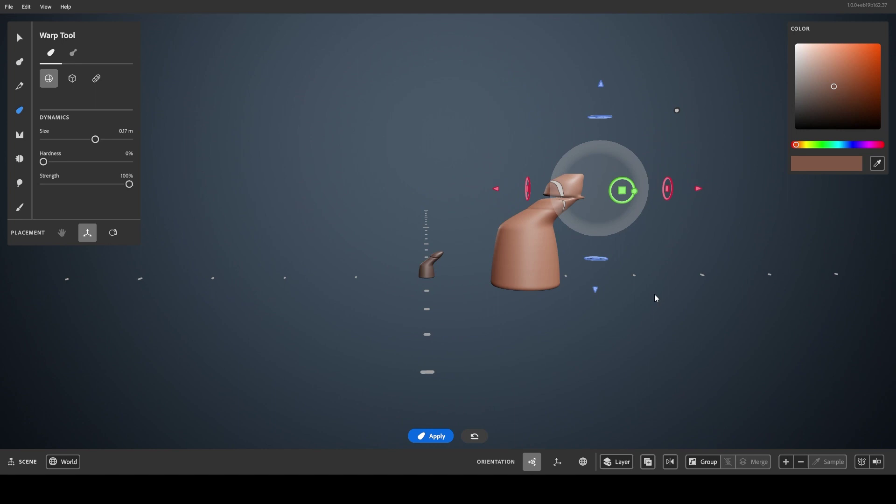
{"action": "key", "text": "ctrl+z"}
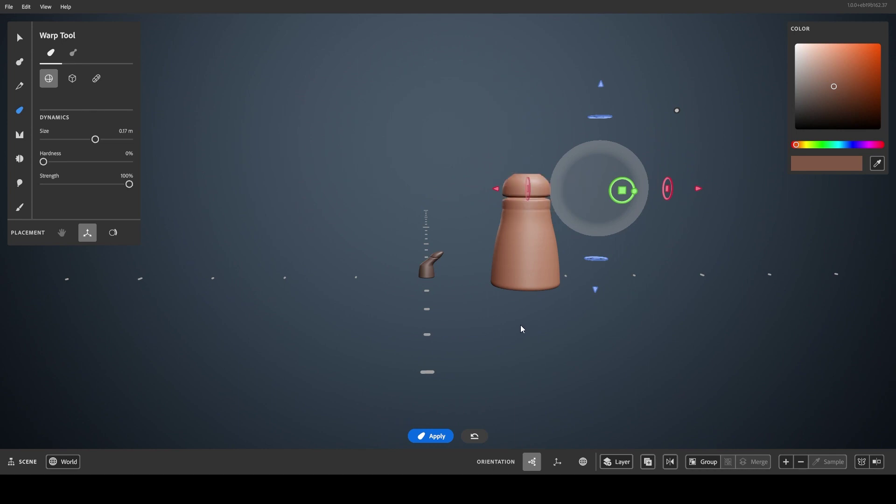
{"action": "left_click", "coordinate": [20, 37]}
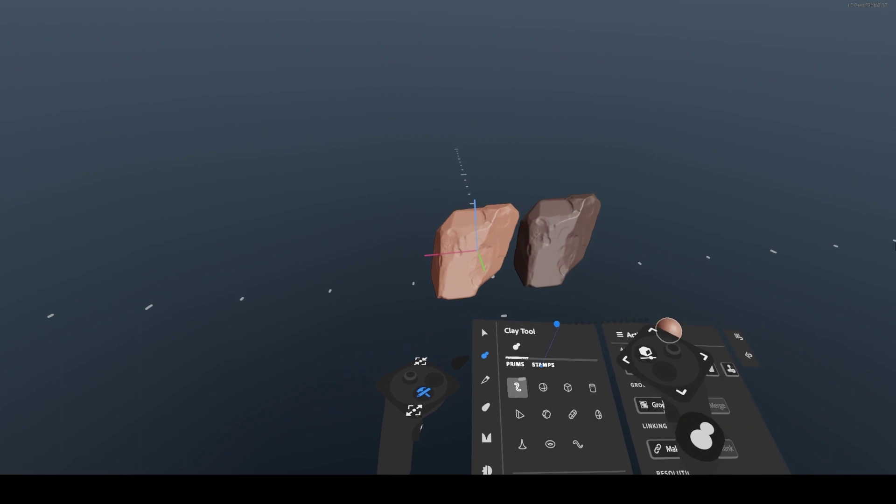
- Shrink the left one of the two rocks to a small fraction of its size and preview the resolution grid on both
{"action": "left_click", "coordinate": [484, 333]}
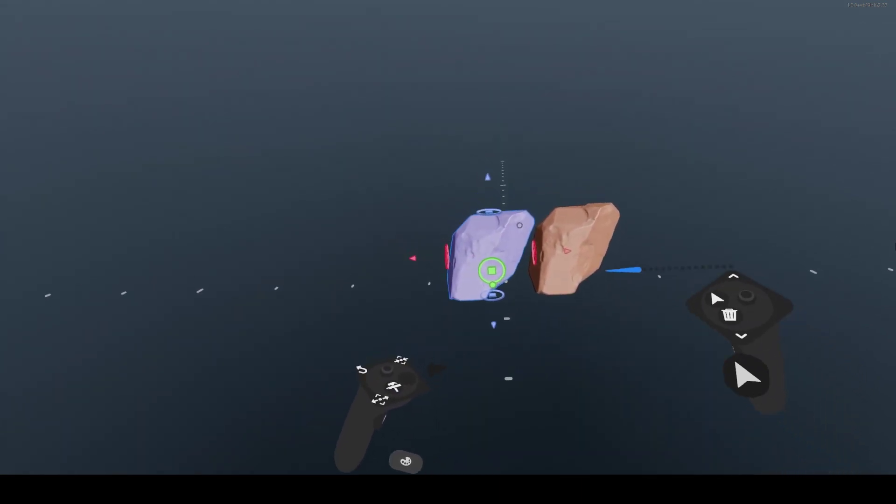
{"action": "left_click_drag", "start_coordinate": [528, 217], "coordinate": [513, 228]}
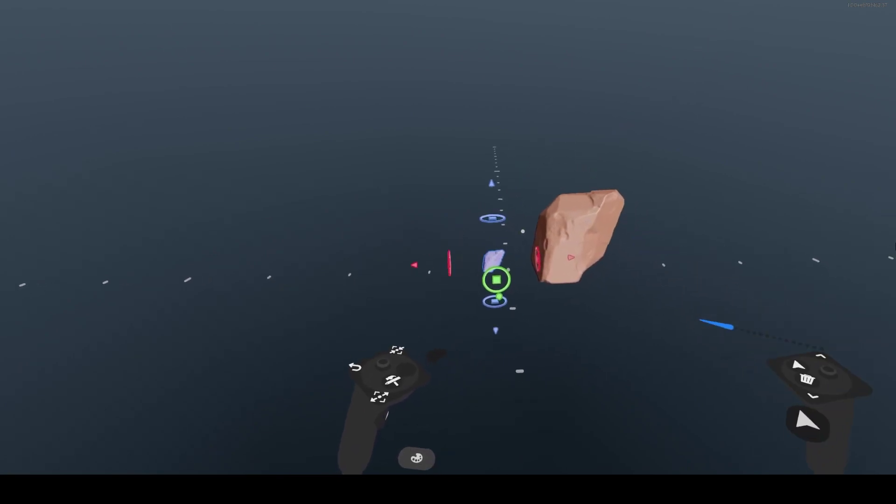
{"action": "key", "text": "Tab"}
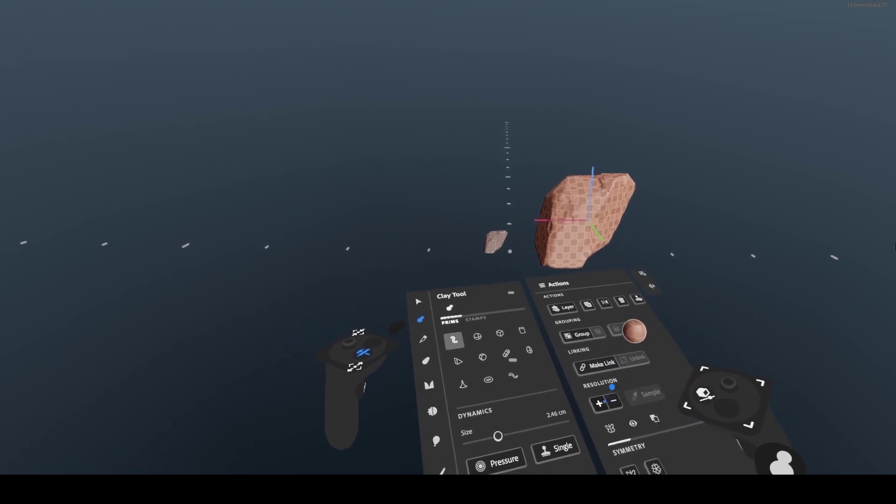
{"action": "key", "text": "Tab"}
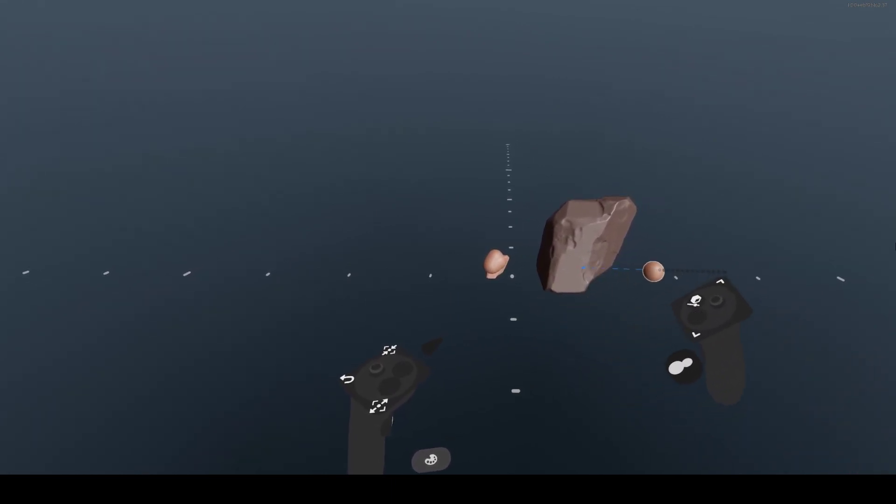
- Enlarge the remaining large rock several times and move it up and away from the small rock
{"action": "left_click", "coordinate": [481, 318]}
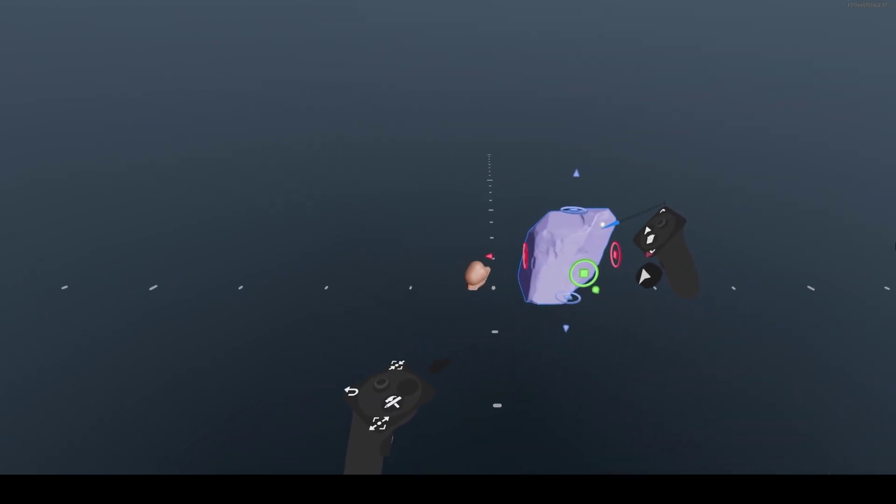
{"action": "left_click_drag", "start_coordinate": [601, 225], "coordinate": [677, 170]}
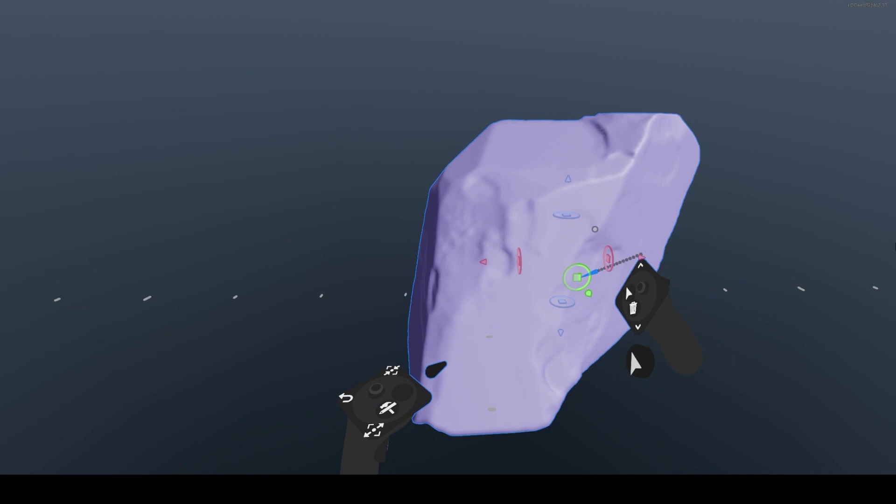
{"action": "left_click_drag", "start_coordinate": [578, 275], "coordinate": [684, 194]}
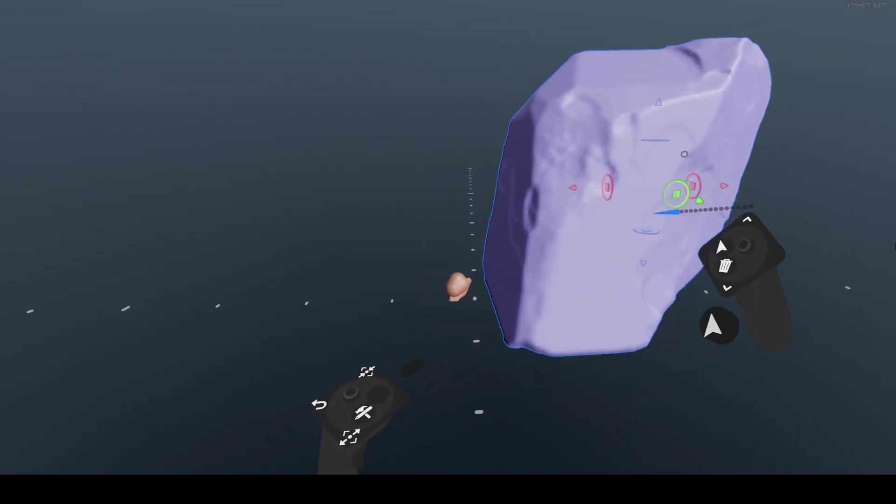
- Try to add a wavy clay strand across the enlarged rock's front face with the Clay tool at size 2.46 cm
{"action": "key", "text": "Escape"}
{"action": "mouse_move", "coordinate": [587, 195]}
{"action": "left_mouse_down"}
{"action": "mouse_move", "coordinate": [597, 200]}
{"action": "mouse_move", "coordinate": [616, 264]}
{"action": "mouse_move", "coordinate": [649, 283]}
{"action": "left_mouse_up"}
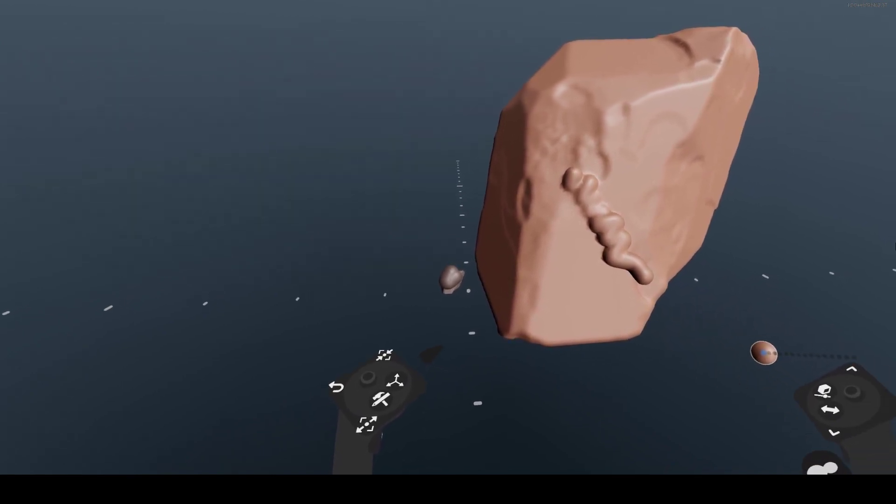
{"action": "key", "text": "ctrl+z"}
{"action": "key", "text": "ctrl+z"}
{"action": "key", "text": "ctrl+z"}
{"action": "key", "text": "ctrl+z"}
{"action": "key", "text": "ctrl+z"}
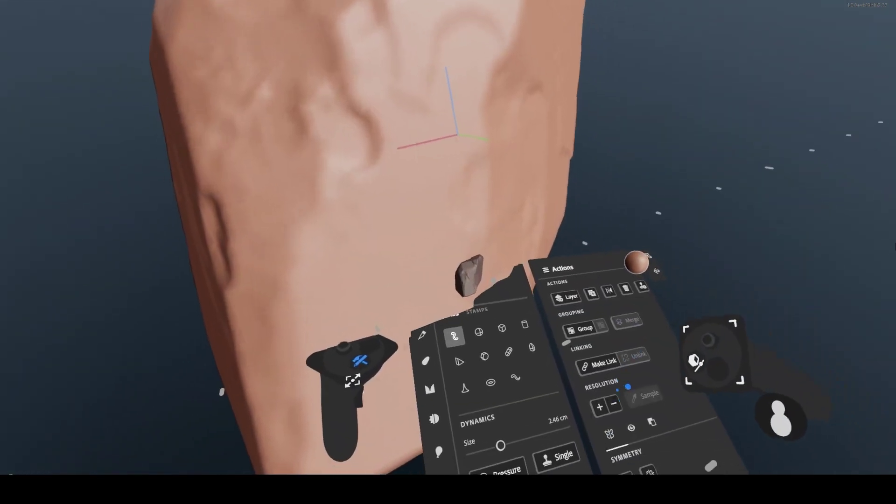
{"action": "mouse_move", "coordinate": [616, 396]}
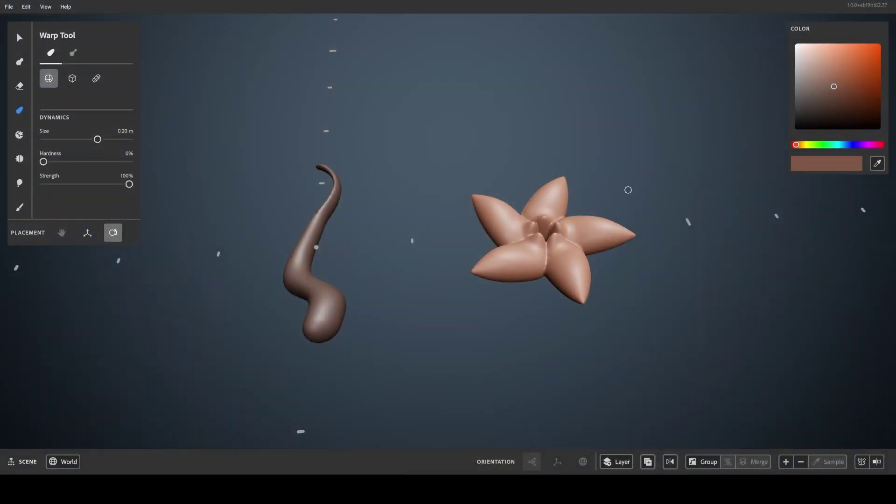
- Add a new layer and move a 5.96 cm clay sphere up over the flower's upper petal
{"action": "right_click", "coordinate": [628, 190]}
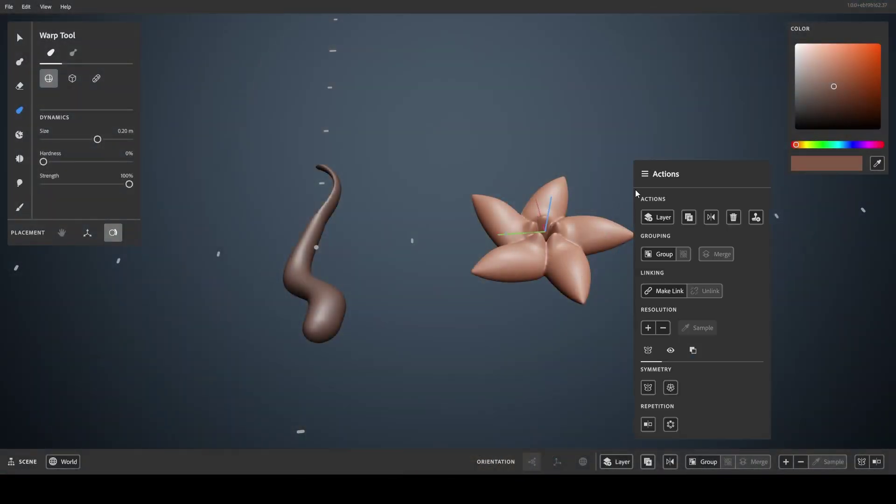
{"action": "left_click", "coordinate": [650, 217]}
{"action": "left_click_drag", "start_coordinate": [562, 207], "coordinate": [567, 111]}
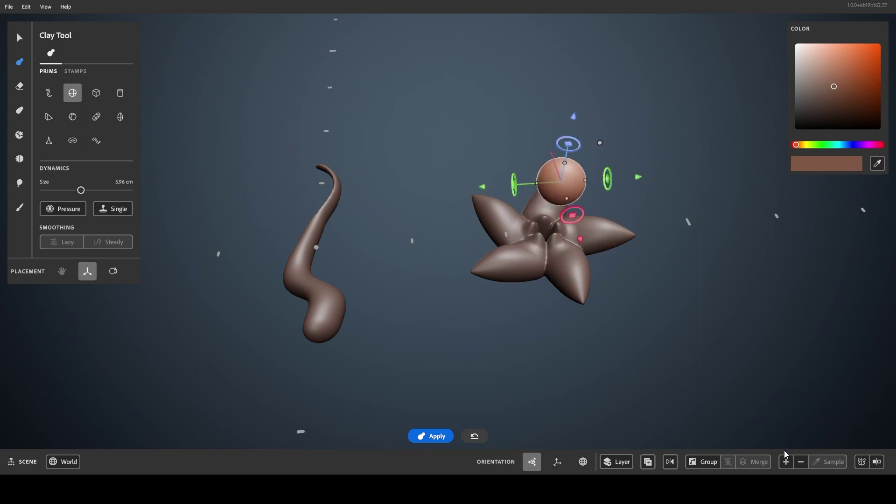
{"action": "mouse_move", "coordinate": [788, 464]}
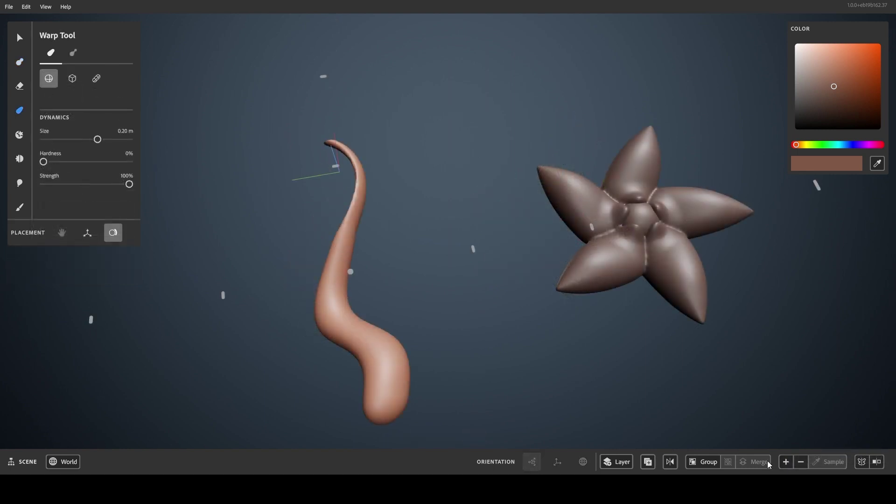
- Add a new layer while the curved tentacle's layer is active
{"action": "mouse_move", "coordinate": [786, 463]}
{"action": "right_click", "coordinate": [317, 226]}
{"action": "left_click", "coordinate": [340, 219]}
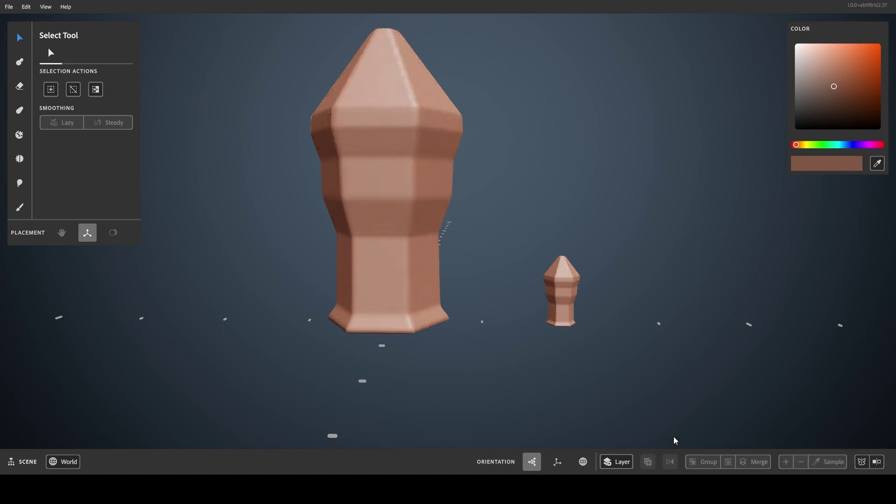
- Add a new layer from the small column and place a six-sided clay shape beside it
{"action": "key", "text": "4"}
{"action": "right_click_drag", "start_coordinate": [623, 315], "coordinate": [644, 339], "text": "alt"}
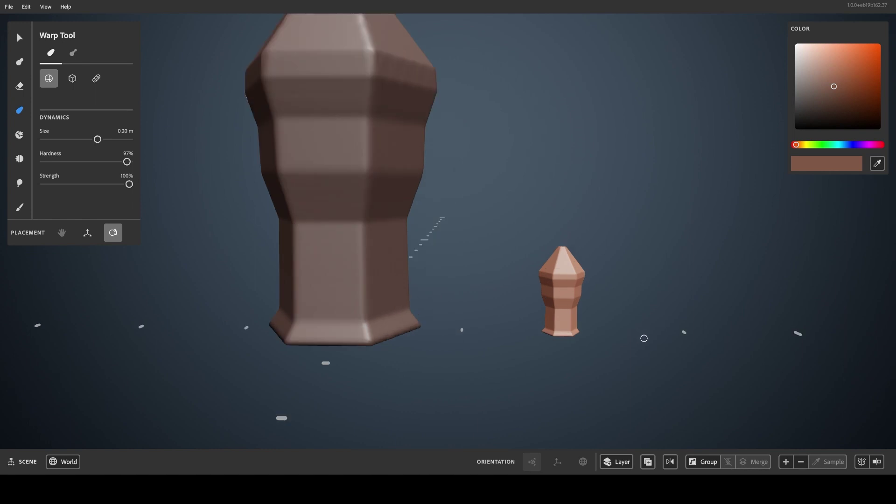
{"action": "right_click", "coordinate": [619, 306]}
{"action": "left_click", "coordinate": [644, 220]}
{"action": "left_click_drag", "start_coordinate": [662, 291], "coordinate": [750, 294]}
{"action": "mouse_move", "coordinate": [788, 461]}
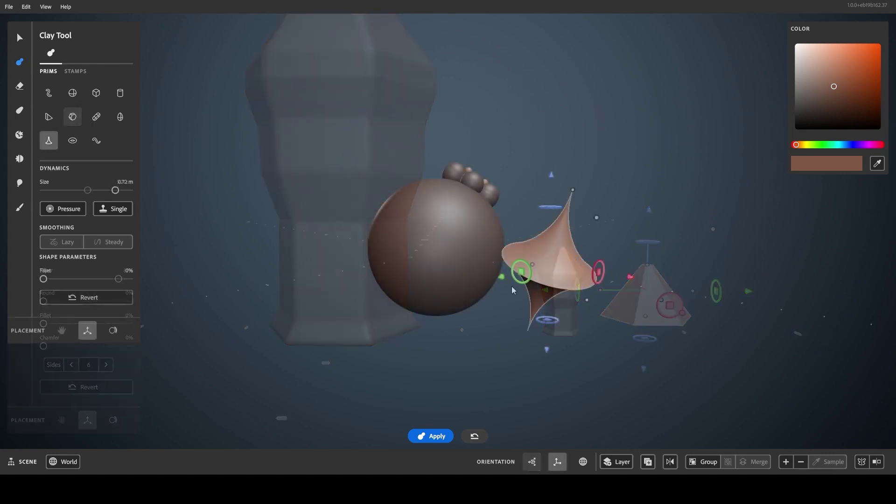
- Decrease the resolution of the large sphere and the pointed spinning-top shape together
{"action": "left_click_drag", "start_coordinate": [653, 369], "coordinate": [688, 346], "text": "alt"}
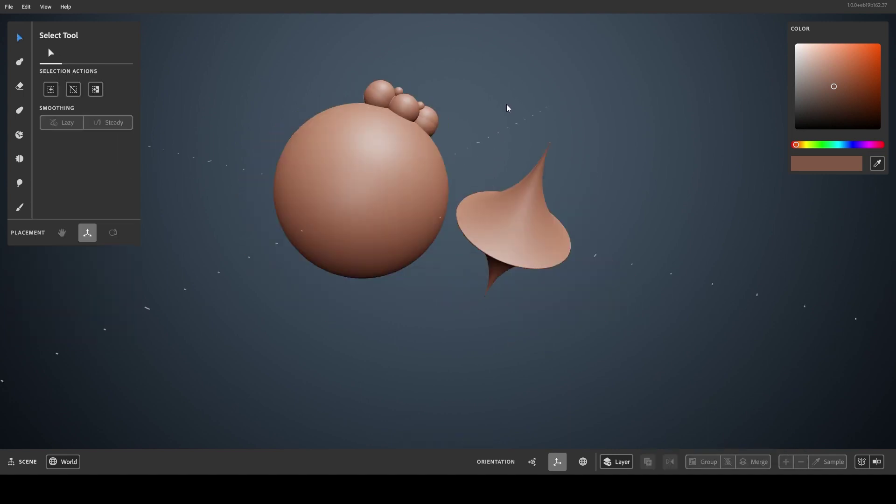
{"action": "left_click", "coordinate": [439, 202]}
{"action": "left_click", "coordinate": [504, 229], "text": "shift"}
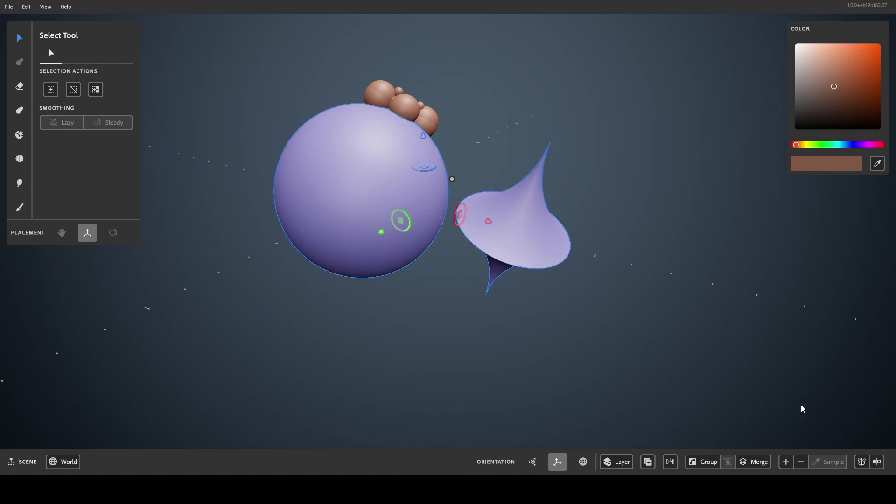
{"action": "left_click", "coordinate": [799, 464]}
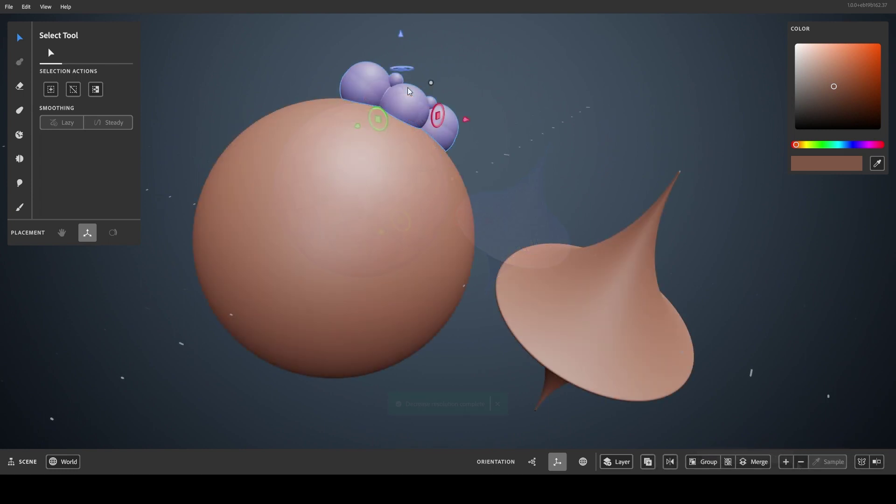
- Increase the resolution of the small sphere cluster, the large sphere and the pointed spinning-top shape together, twice
{"action": "left_click", "coordinate": [409, 203], "text": "shift"}
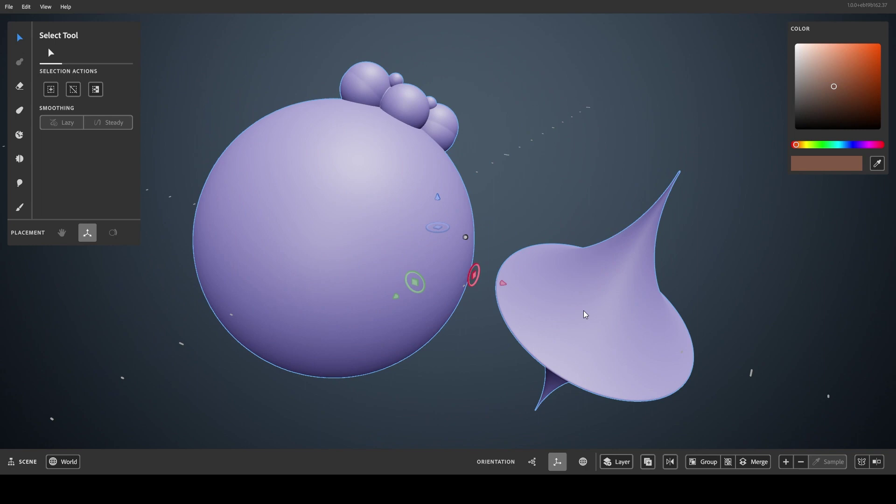
{"action": "left_click", "coordinate": [785, 462]}
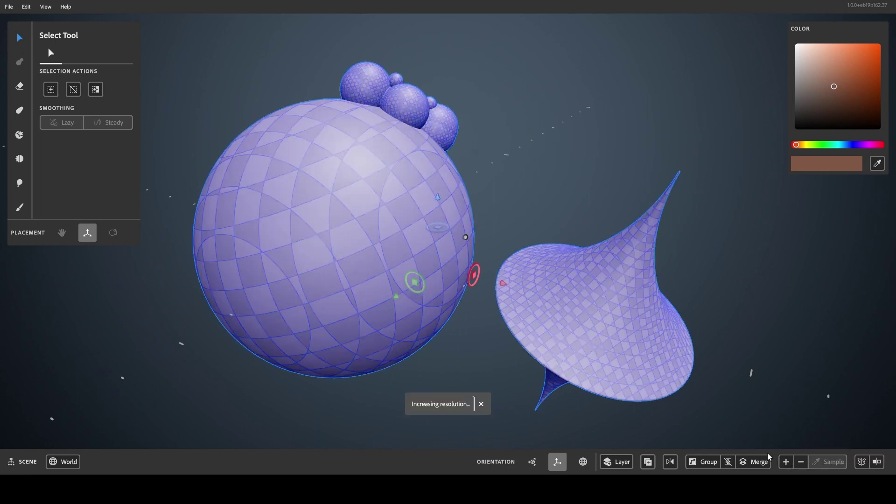
{"action": "left_click", "coordinate": [786, 464]}
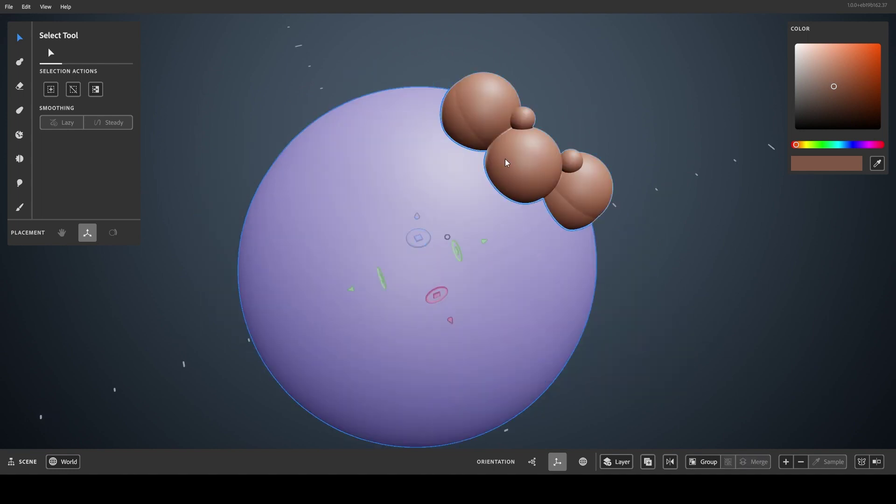
- Merge the small sphere cluster with the large sphere beneath it
{"action": "left_click", "coordinate": [505, 159]}
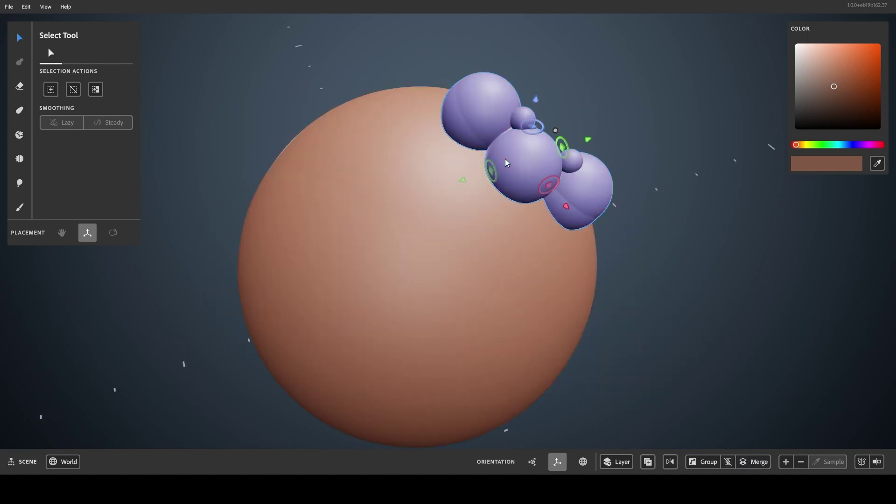
{"action": "left_click", "coordinate": [466, 244]}
{"action": "right_click", "coordinate": [622, 279]}
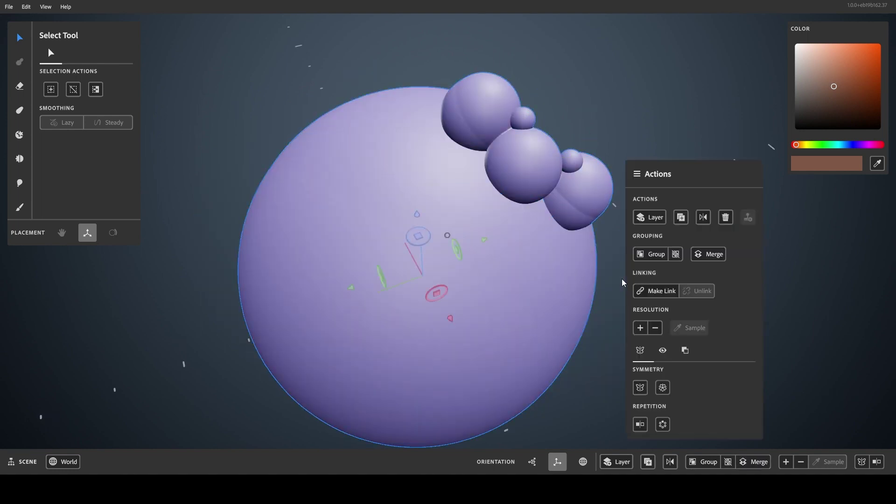
{"action": "left_click", "coordinate": [700, 256]}
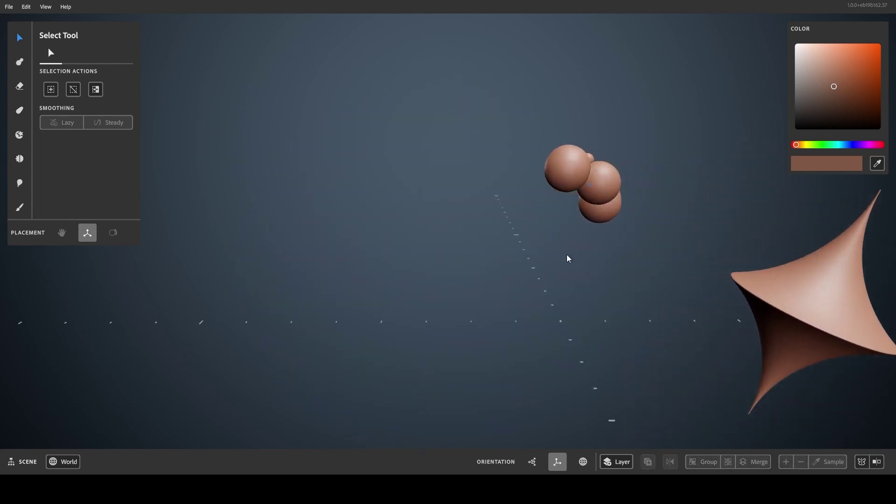
{"action": "left_click_drag", "start_coordinate": [567, 254], "coordinate": [285, 214], "text": "alt"}
{"action": "middle_click_drag", "start_coordinate": [287, 218], "coordinate": [270, 219]}
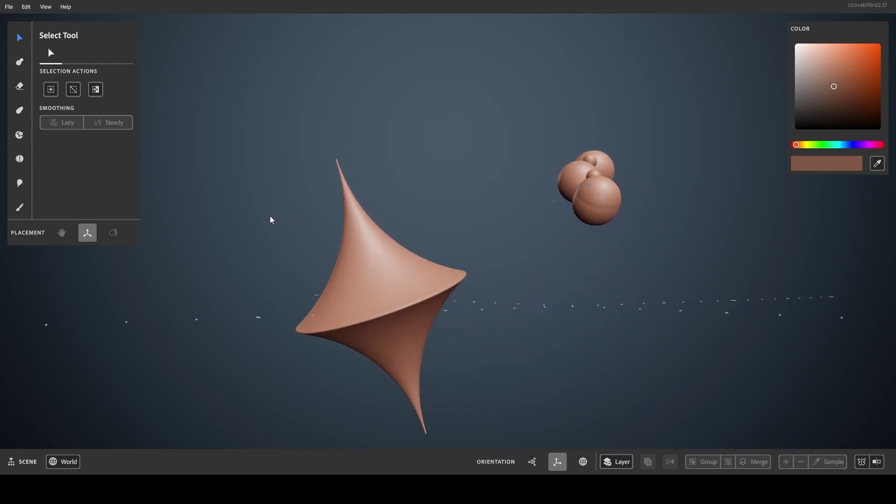